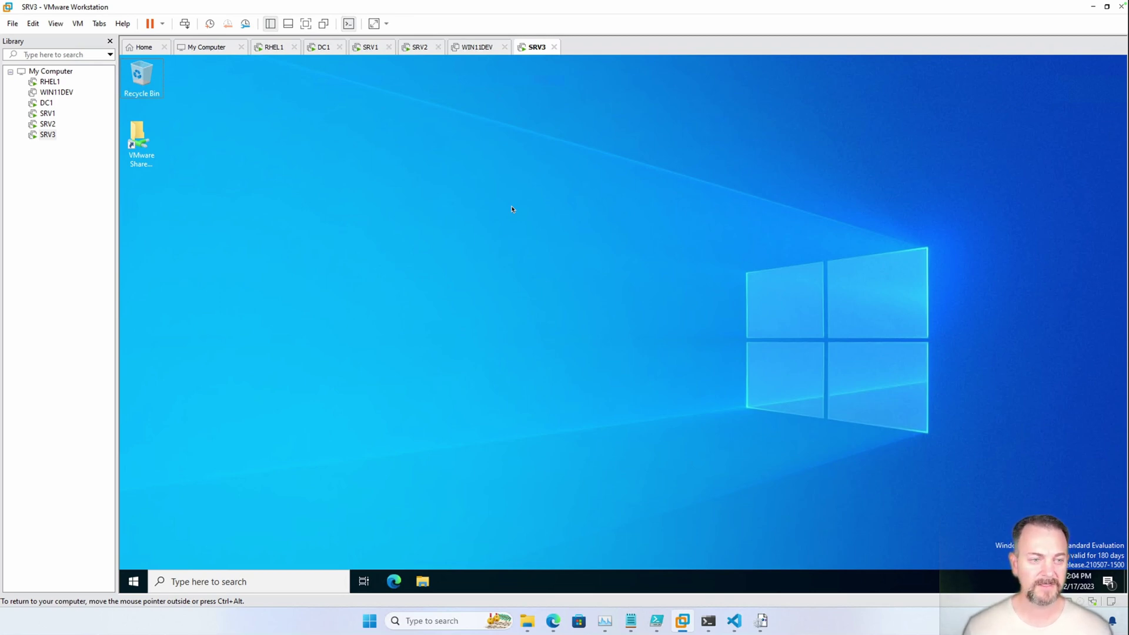
Switch to Windows System Image Manager and review the PnpSysprep and Security-SPP settings under generalize and International-Core under oobeSystem
{"action": "left_click", "coordinate": [763, 622]}
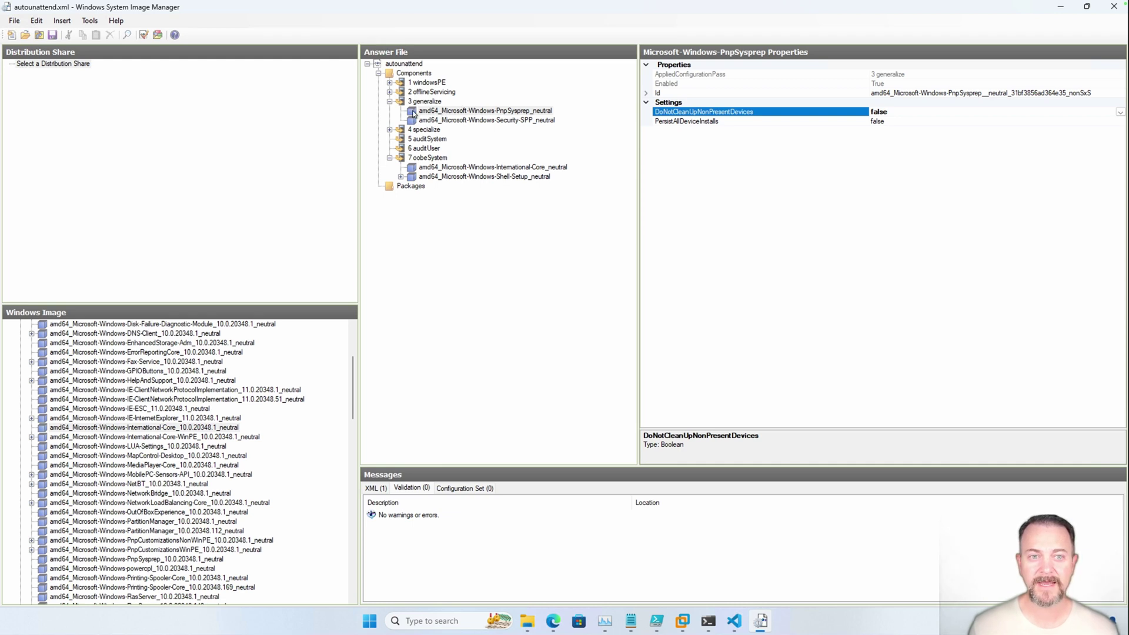
{"action": "left_click", "coordinate": [433, 113]}
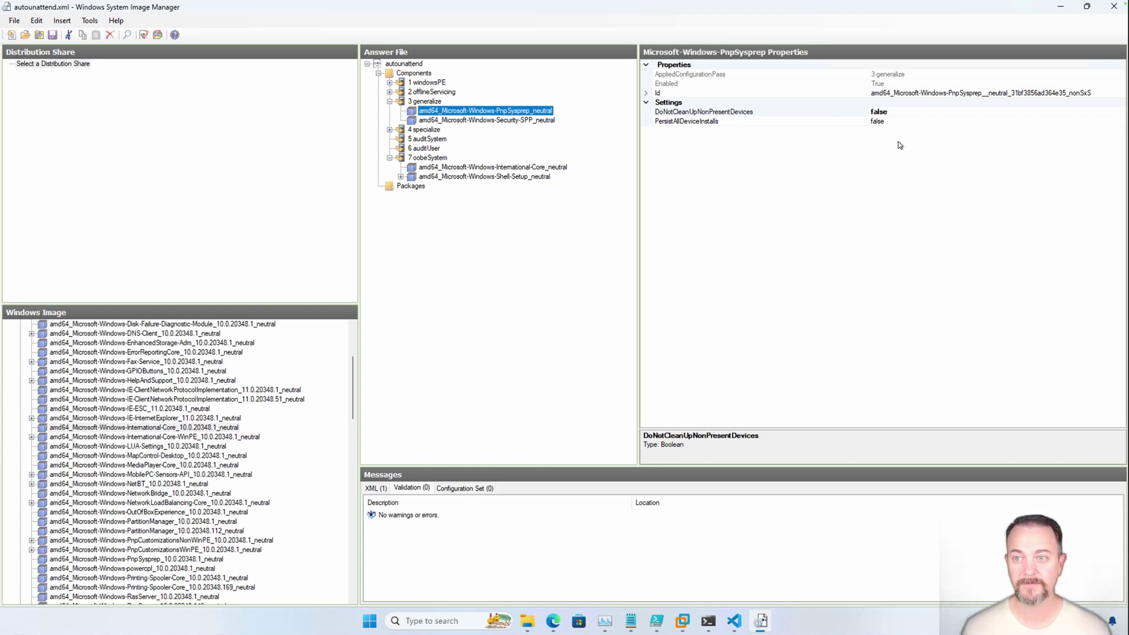
{"action": "left_click", "coordinate": [515, 121]}
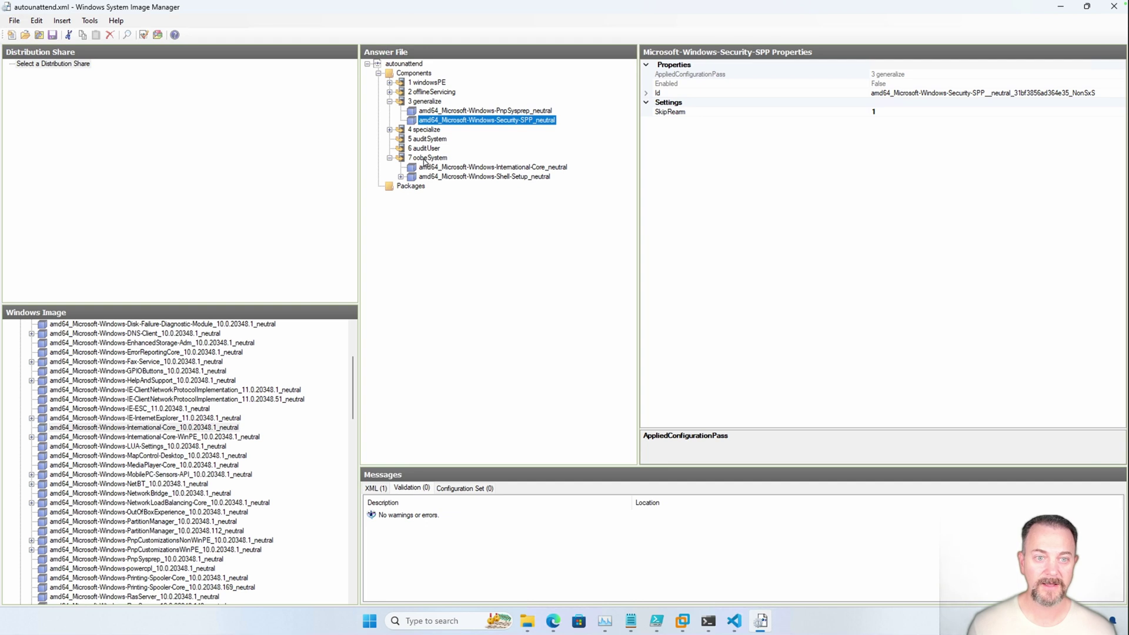
{"action": "left_click", "coordinate": [465, 169]}
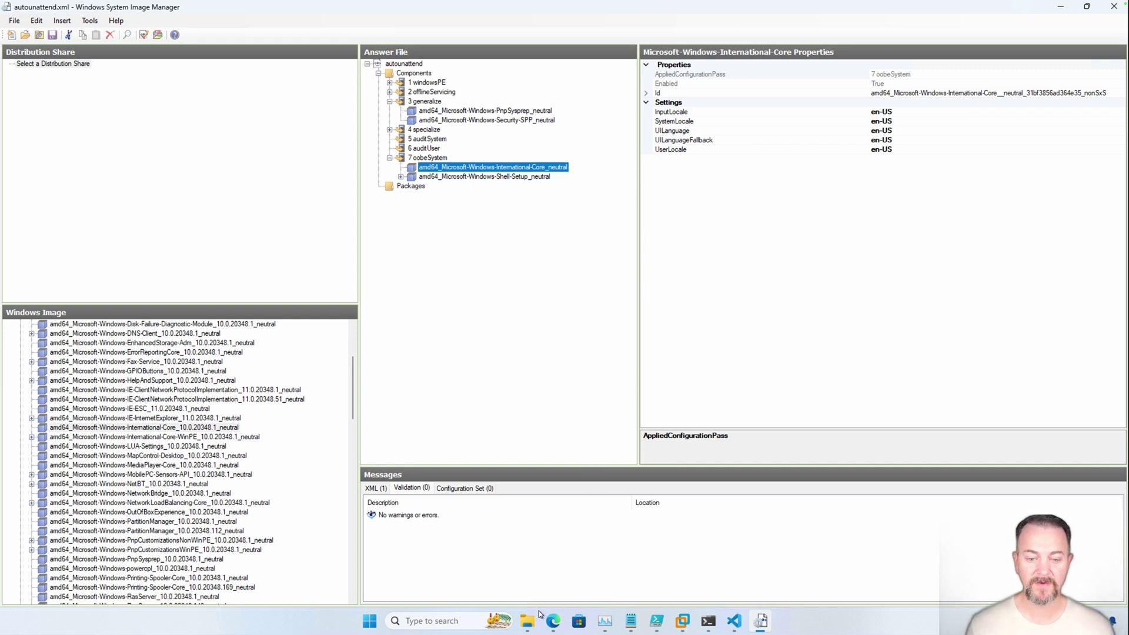
Switch to the SRV3 virtual machine in VMware Workstation and open its C:\Windows\Panther folder in File Explorer
{"action": "left_click", "coordinate": [683, 618]}
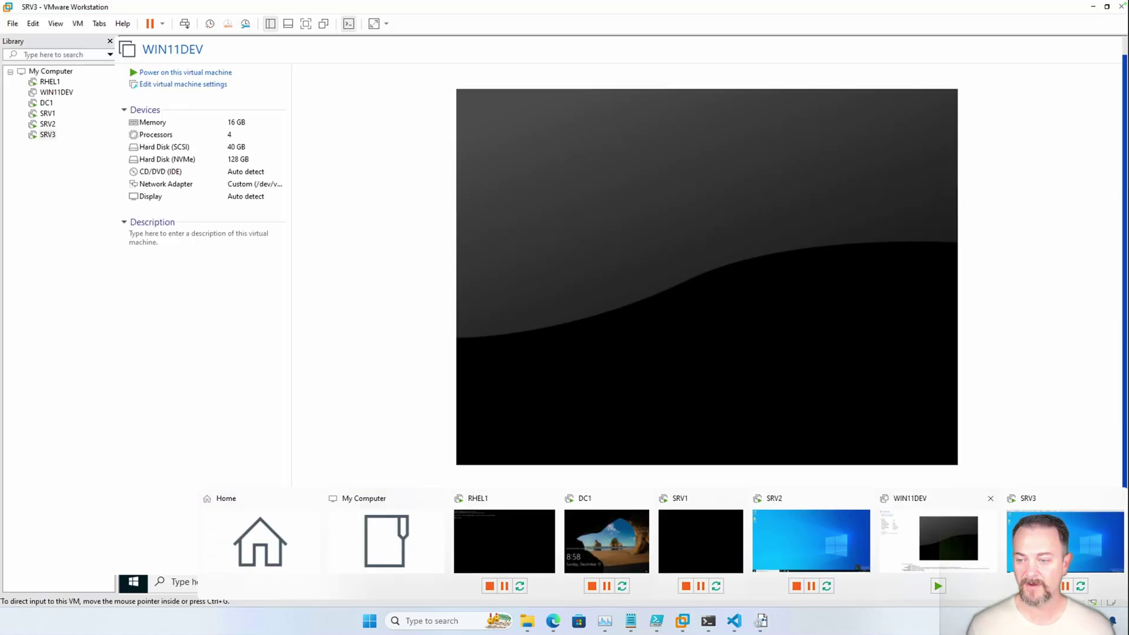
{"action": "left_click", "coordinate": [1041, 538]}
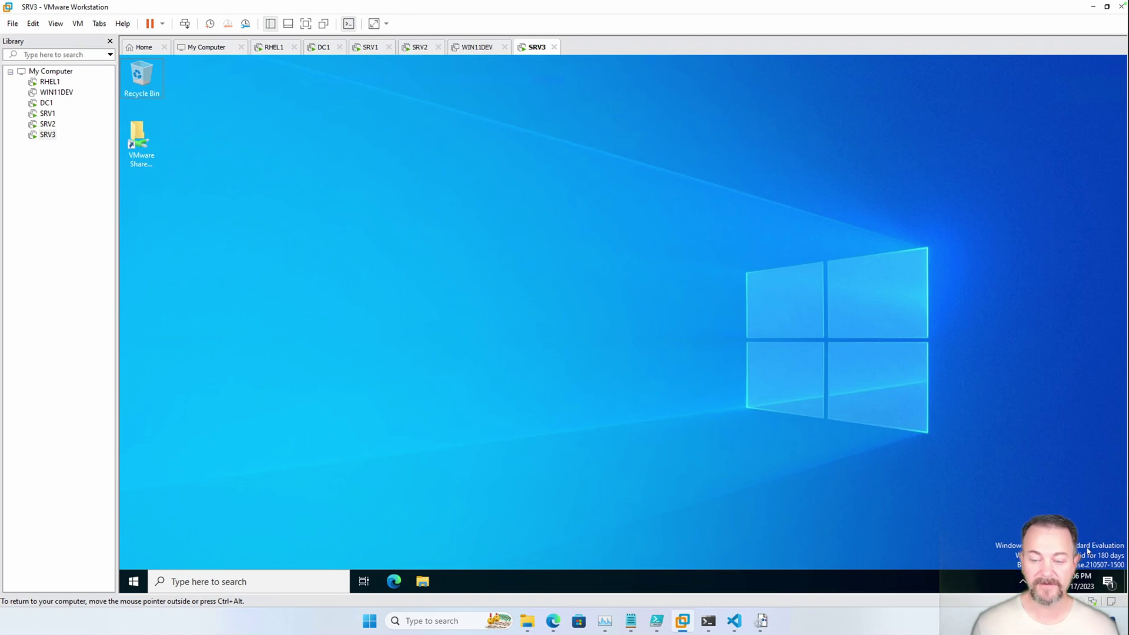
{"action": "left_click", "coordinate": [423, 582]}
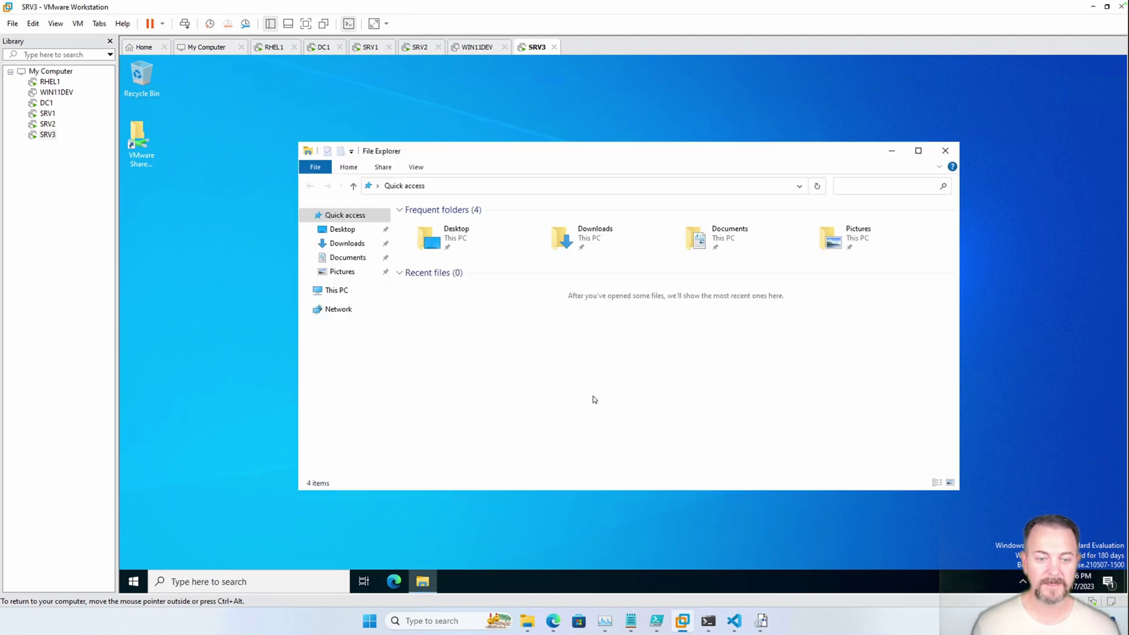
{"action": "left_click", "coordinate": [338, 291]}
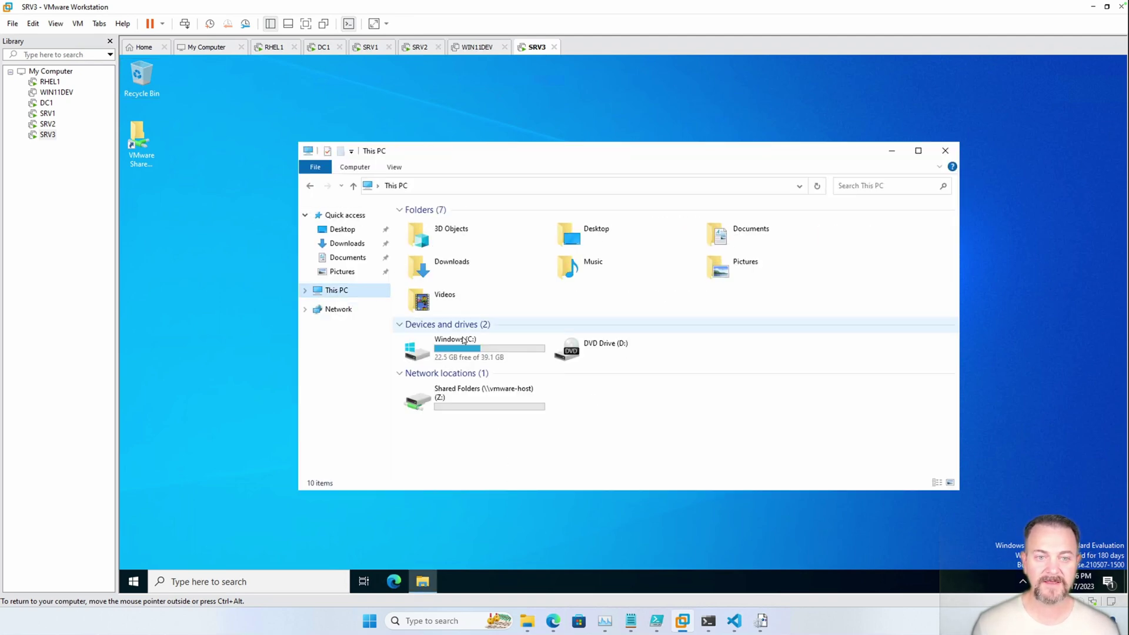
{"action": "double_click", "coordinate": [464, 351]}
{"action": "left_click", "coordinate": [433, 273]}
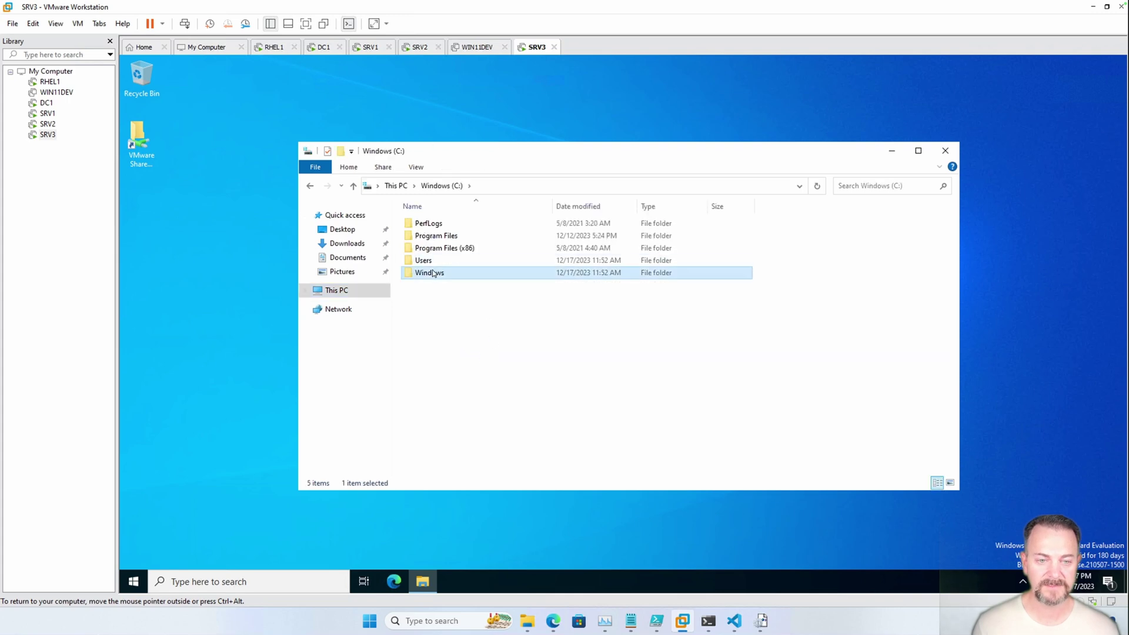
{"action": "double_click", "coordinate": [434, 273]}
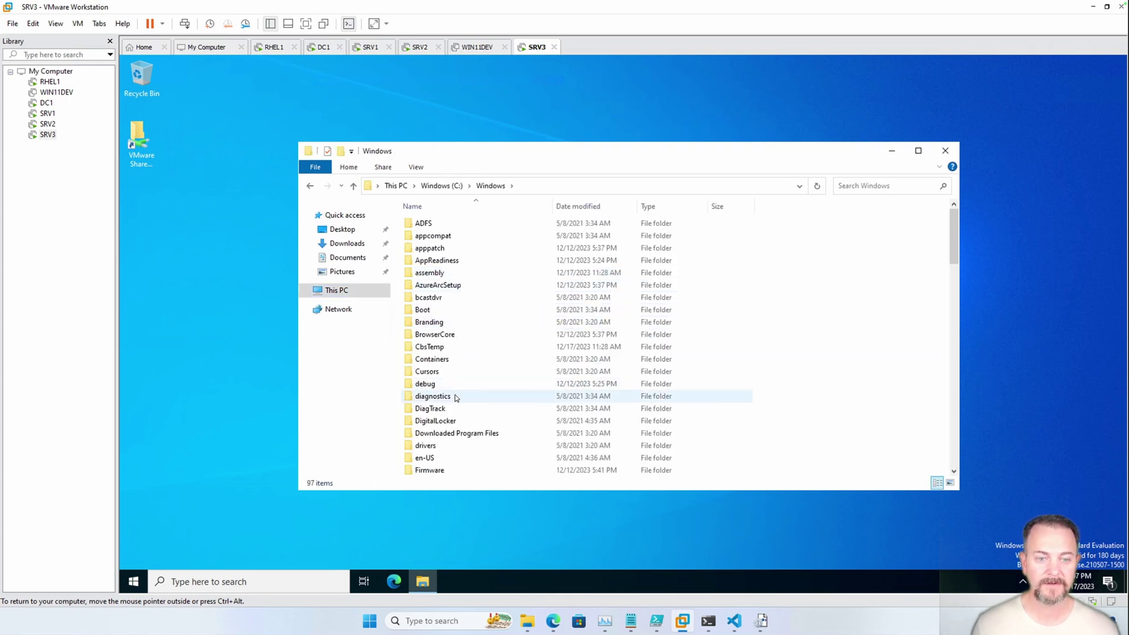
{"action": "scroll", "coordinate": [455, 398], "scroll_direction": "down", "scroll_amount": 5}
{"action": "scroll", "coordinate": [456, 399], "scroll_direction": "down", "scroll_amount": 4}
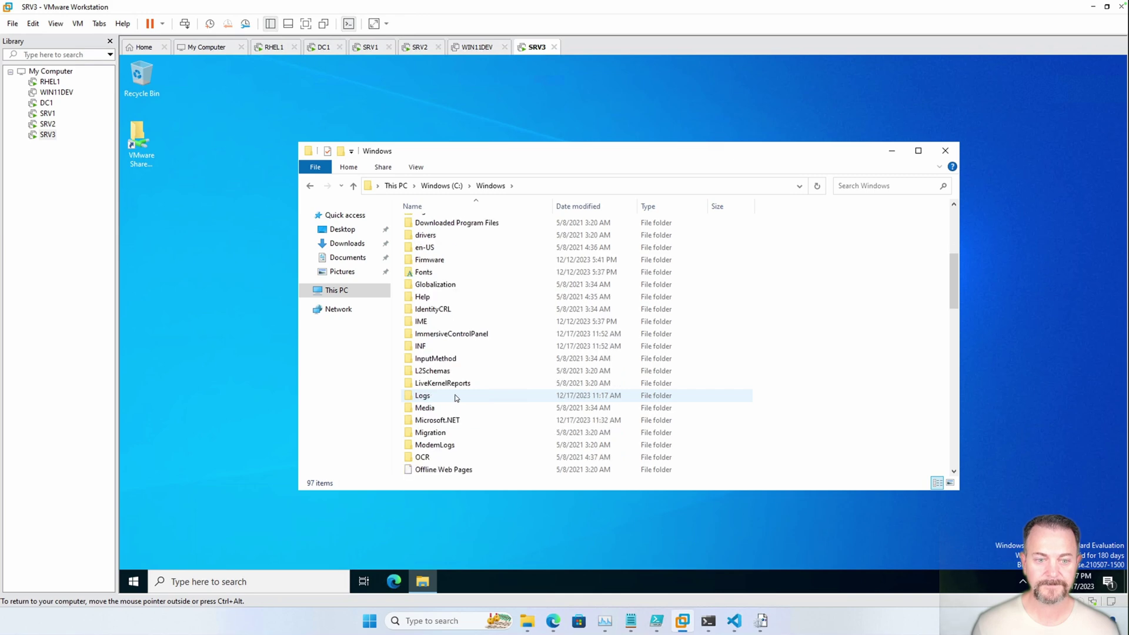
{"action": "double_click", "coordinate": [435, 371]}
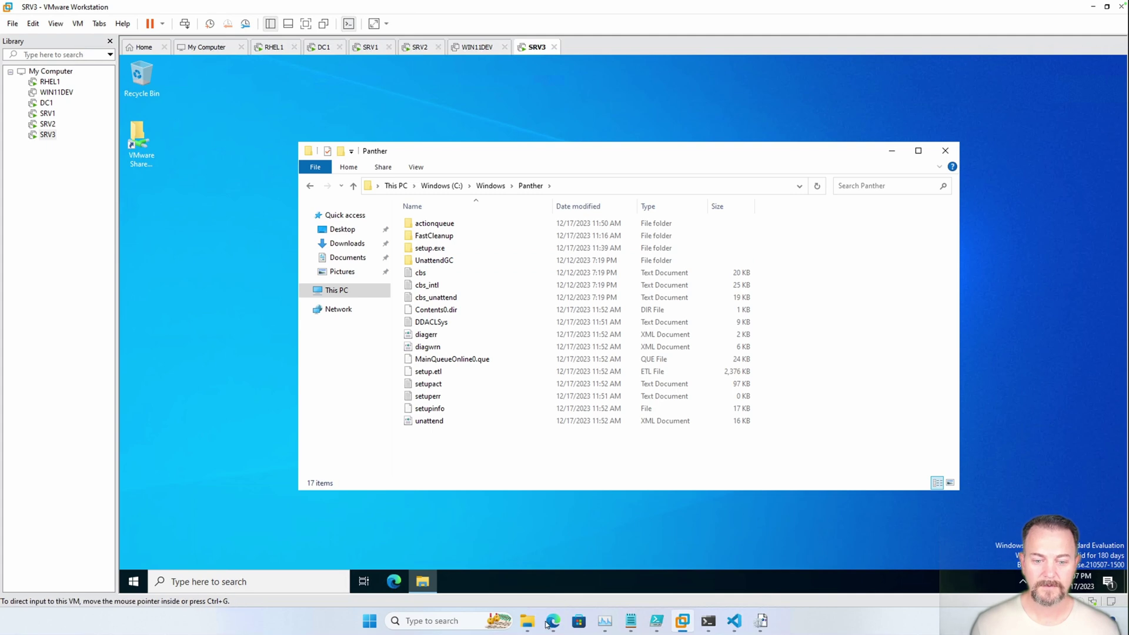
Copy autounattend.xml from the host's C:\Demo folder into the Panther folder on SRV3
{"action": "mouse_move", "coordinate": [528, 625]}
{"action": "left_click", "coordinate": [525, 590]}
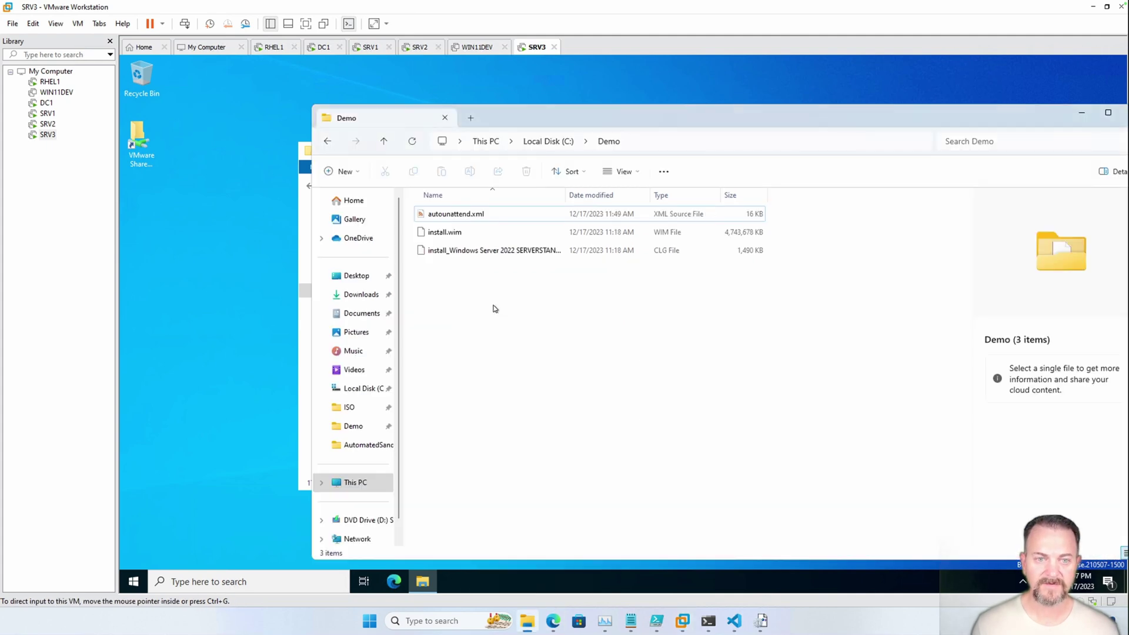
{"action": "right_click", "coordinate": [461, 215]}
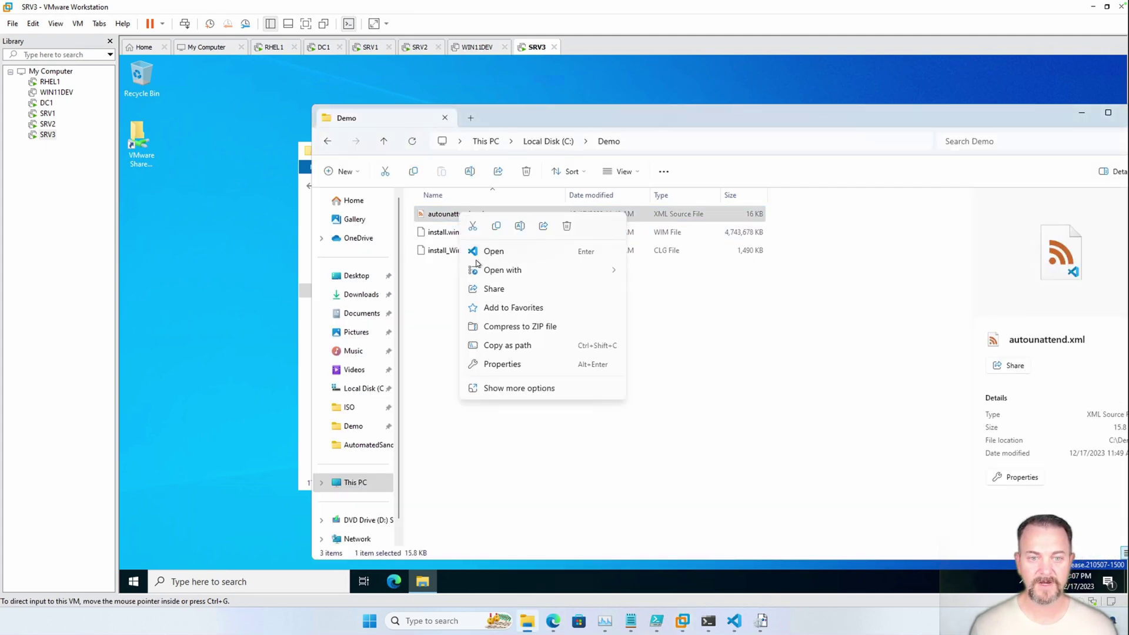
{"action": "left_click", "coordinate": [496, 227]}
{"action": "left_click", "coordinate": [1082, 112]}
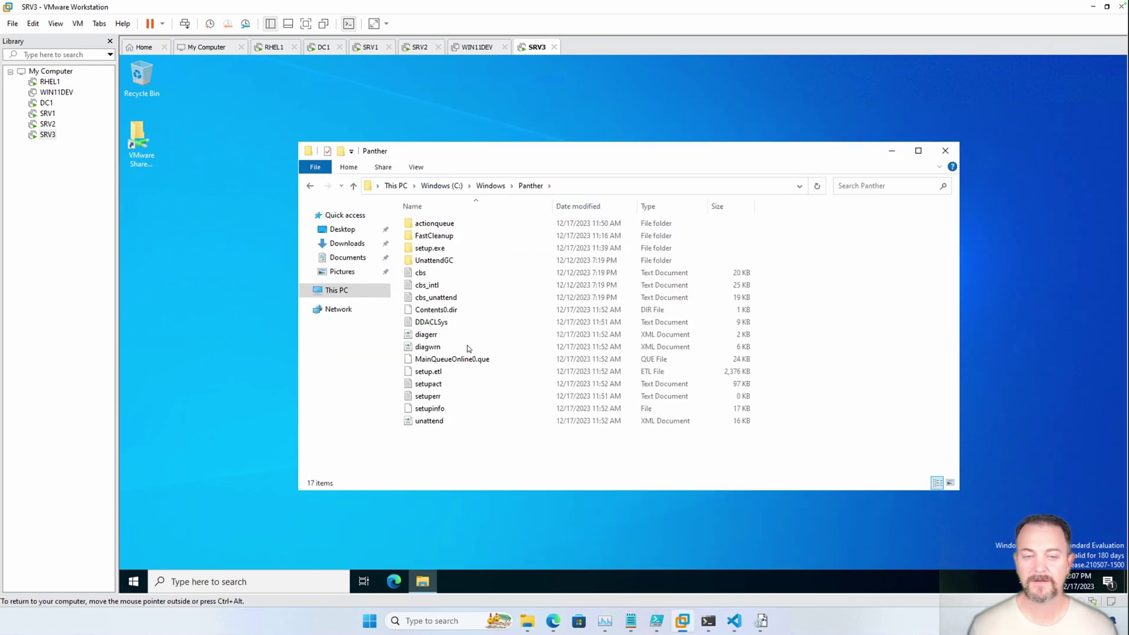
{"action": "right_click", "coordinate": [491, 471]}
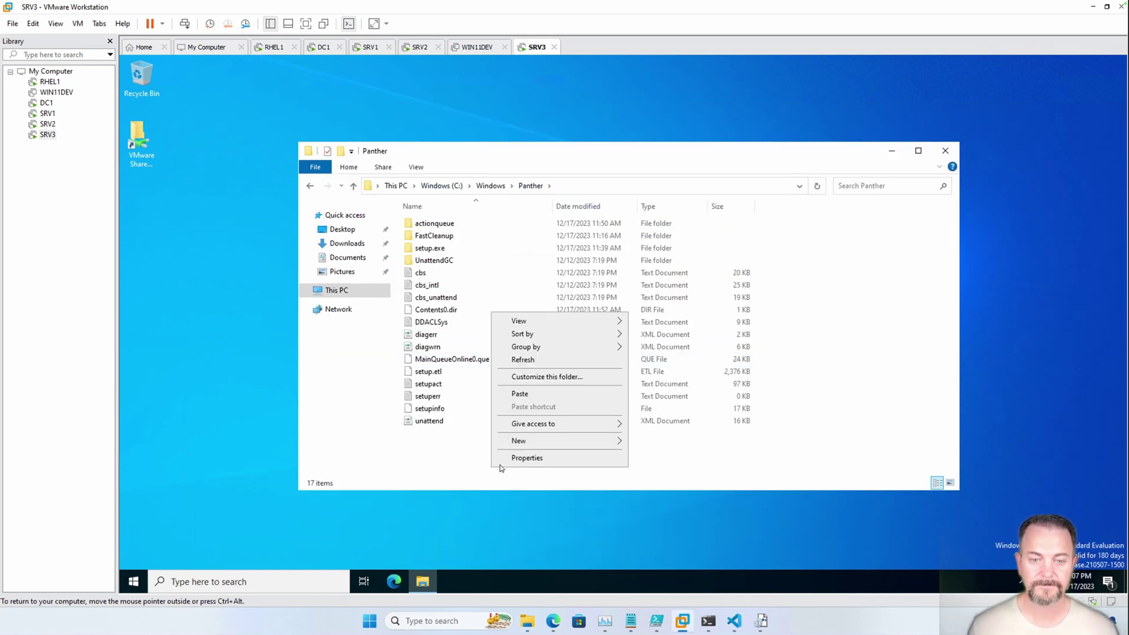
{"action": "left_click", "coordinate": [525, 395]}
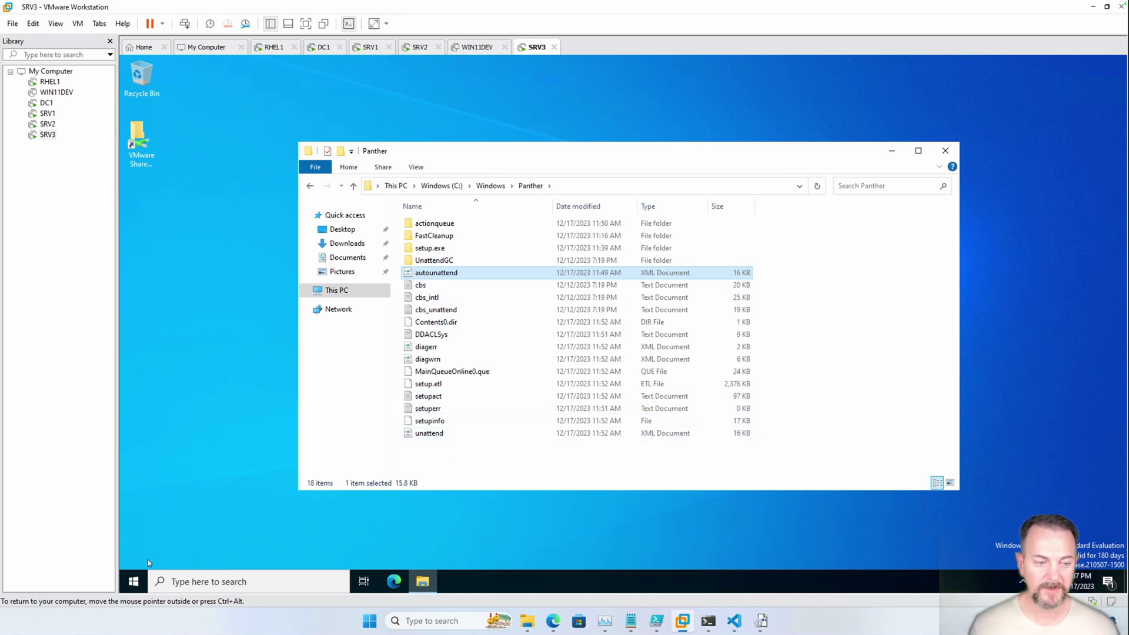
Open Windows PowerShell as administrator on SRV3
{"action": "left_click", "coordinate": [133, 581]}
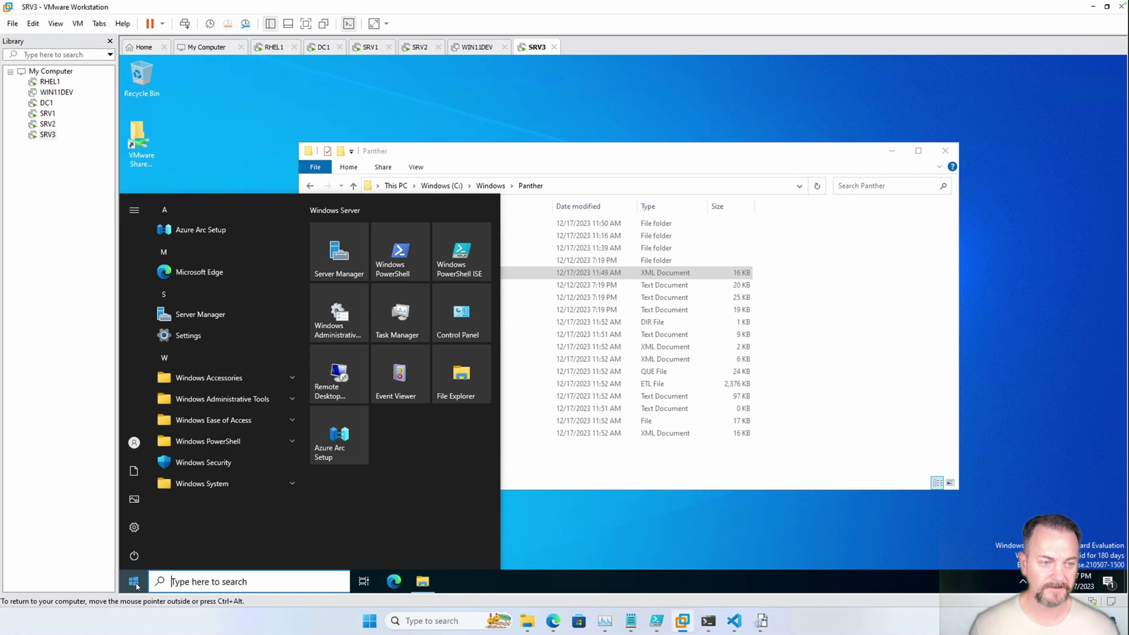
{"action": "right_click", "coordinate": [420, 250]}
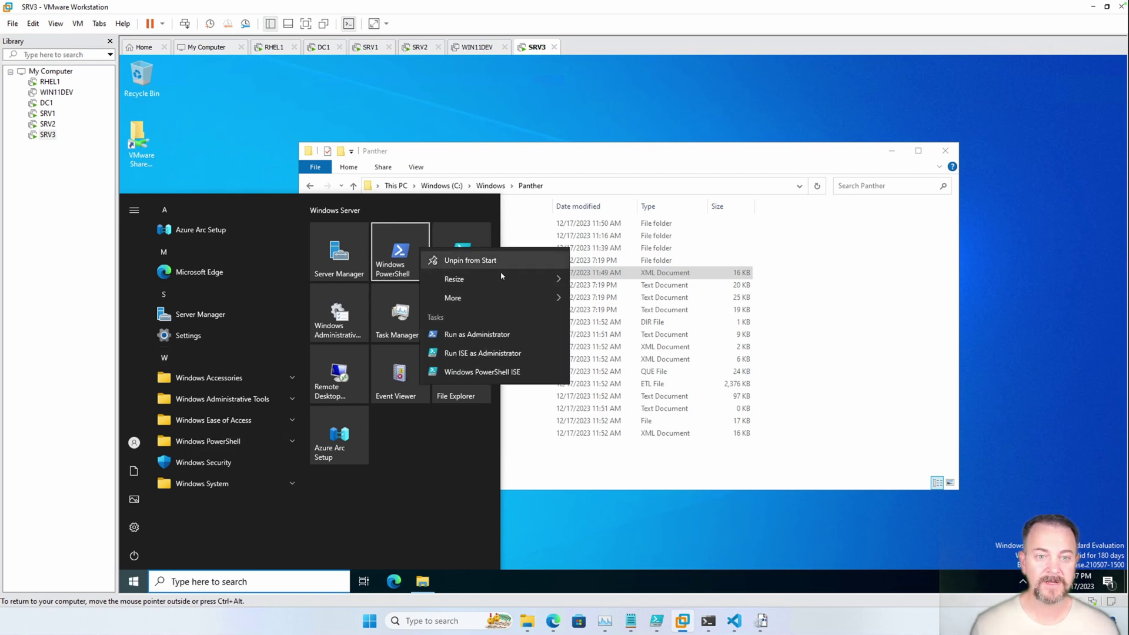
{"action": "left_click", "coordinate": [478, 335]}
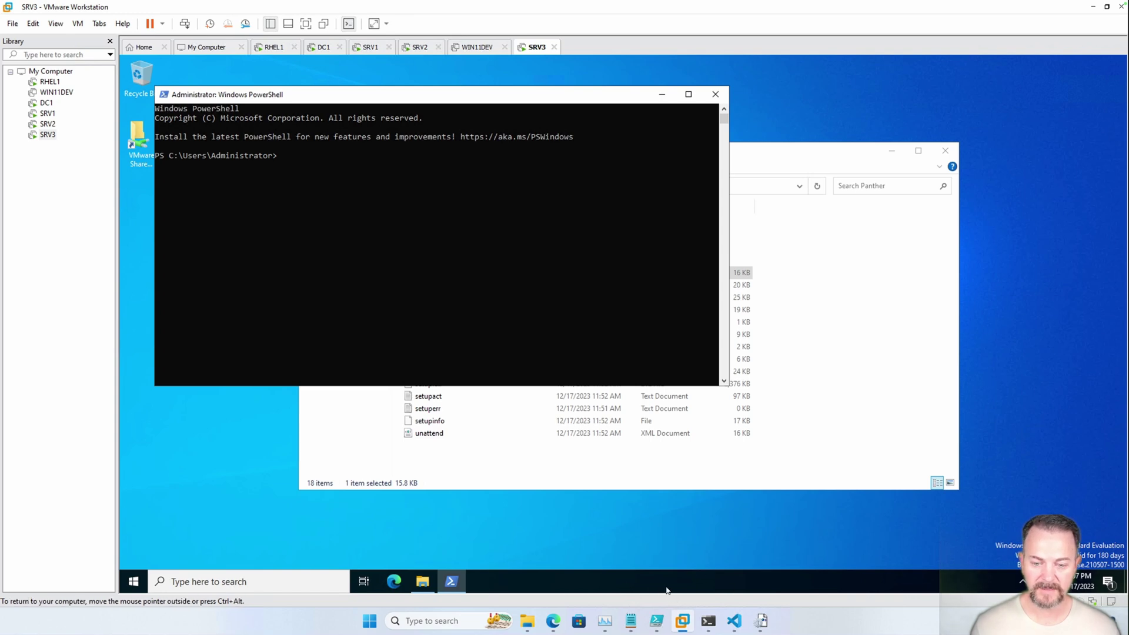
Try to transfer the sysprep command line from PackerShutdown.bat in VS Code to the PowerShell window on SRV3
{"action": "mouse_move", "coordinate": [734, 621]}
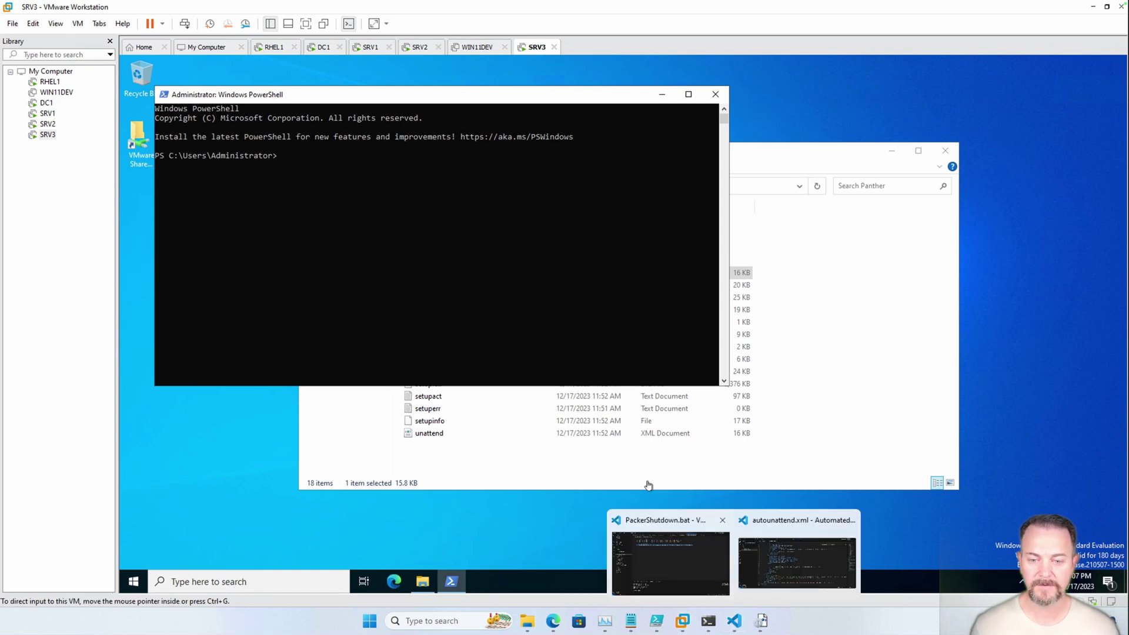
{"action": "left_click", "coordinate": [653, 530]}
{"action": "right_click", "coordinate": [277, 134]}
{"action": "left_click", "coordinate": [341, 217]}
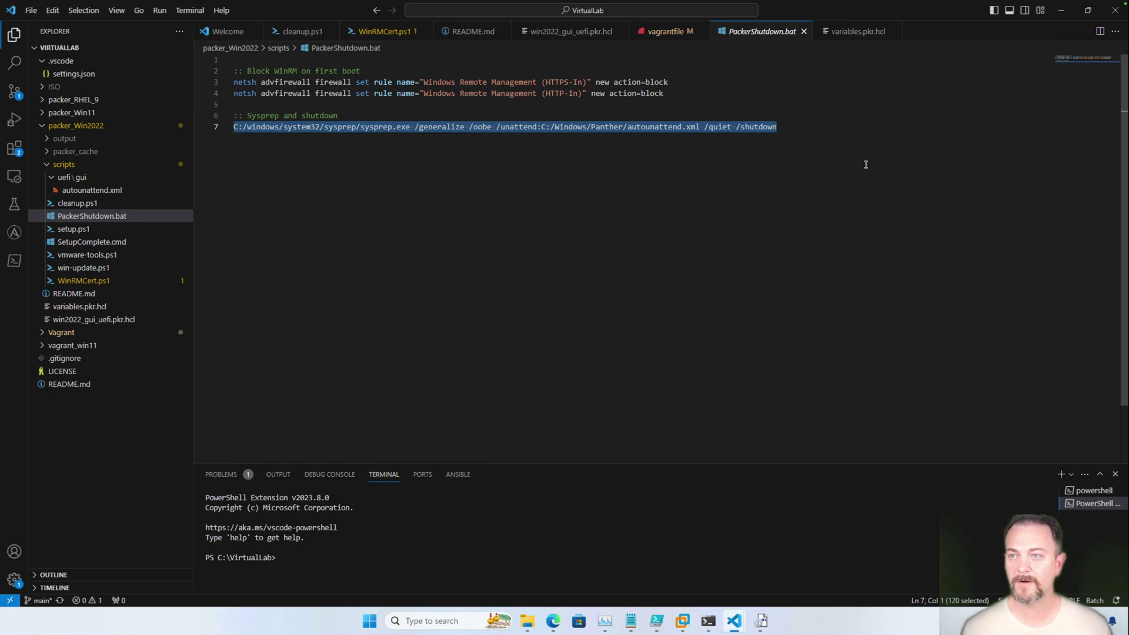
{"action": "left_click", "coordinate": [1060, 12]}
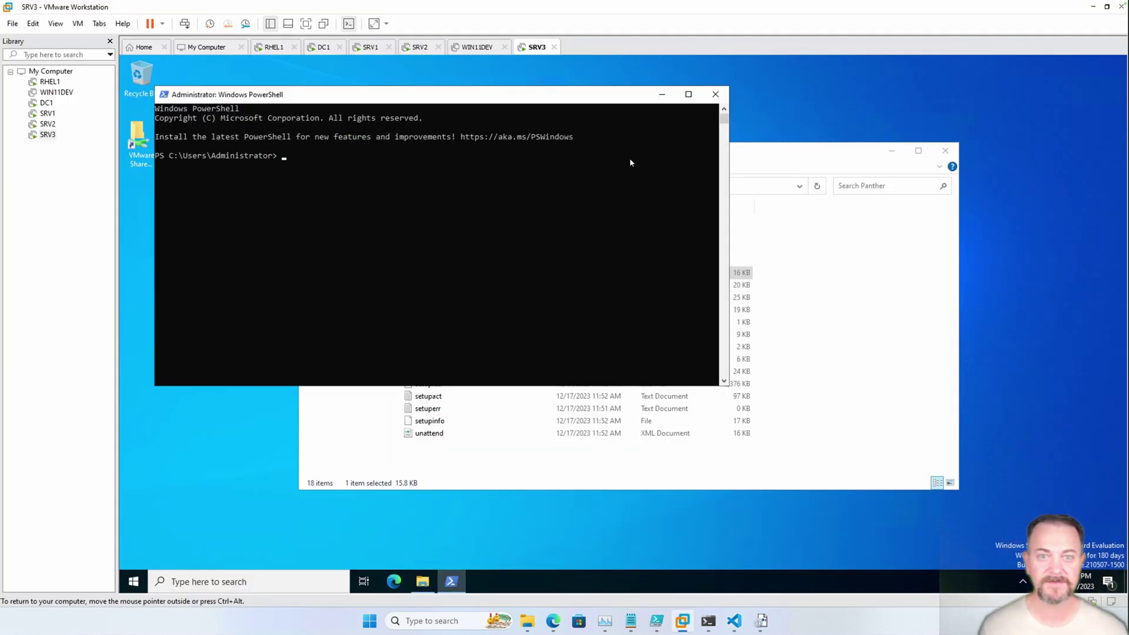
{"action": "left_click_drag", "start_coordinate": [565, 95], "coordinate": [595, 96]}
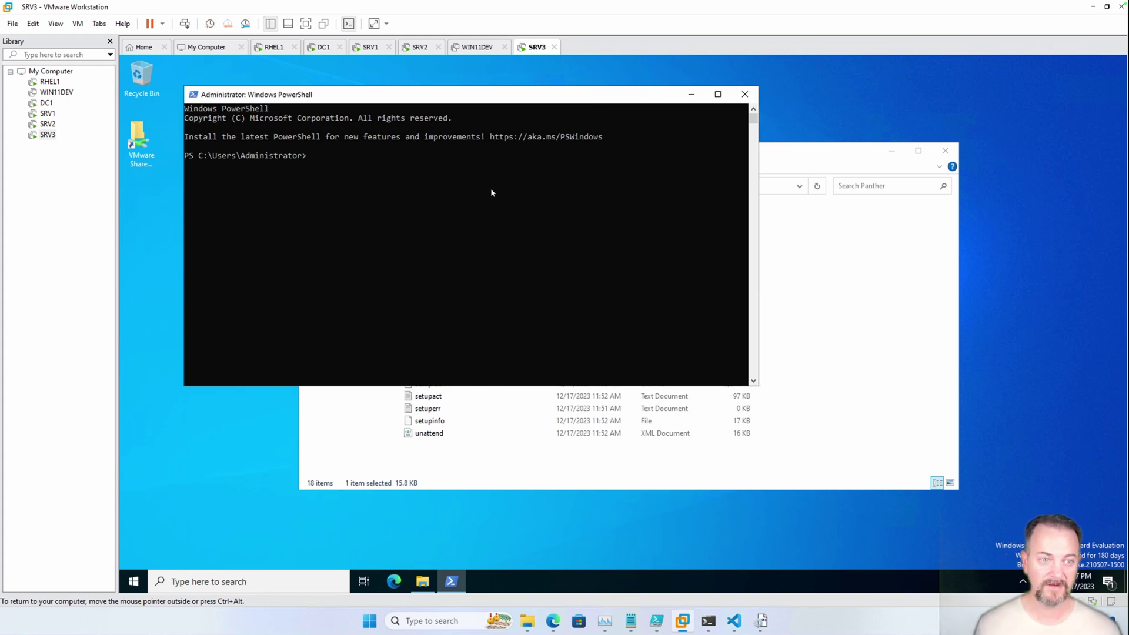
{"action": "left_click", "coordinate": [334, 173]}
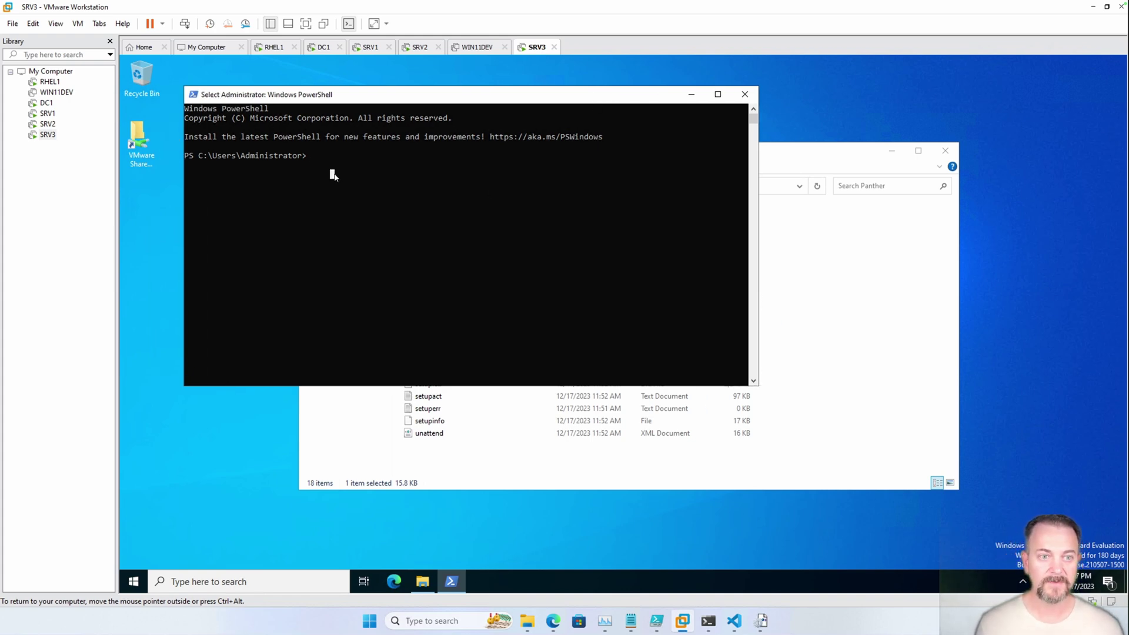
{"action": "left_click", "coordinate": [337, 167]}
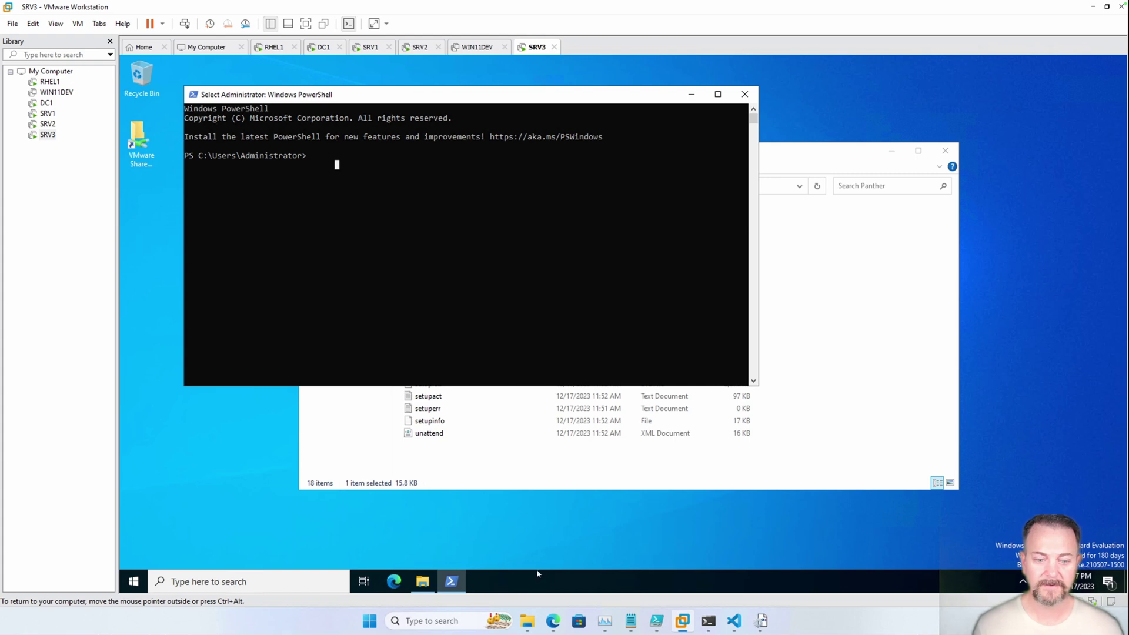
Copy the sysprep line from PackerShutdown.bat in VS Code and put it at SRV3's PowerShell prompt, using backslashes in its paths
{"action": "left_click", "coordinate": [760, 621]}
{"action": "left_click", "coordinate": [760, 624]}
{"action": "mouse_move", "coordinate": [734, 621]}
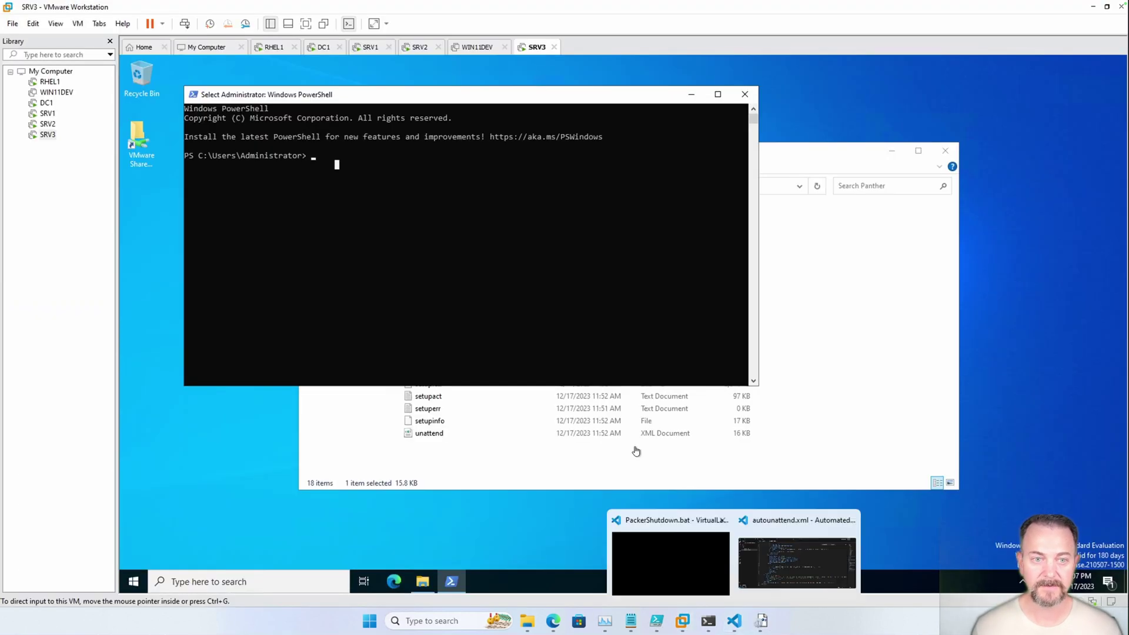
{"action": "left_click", "coordinate": [664, 523]}
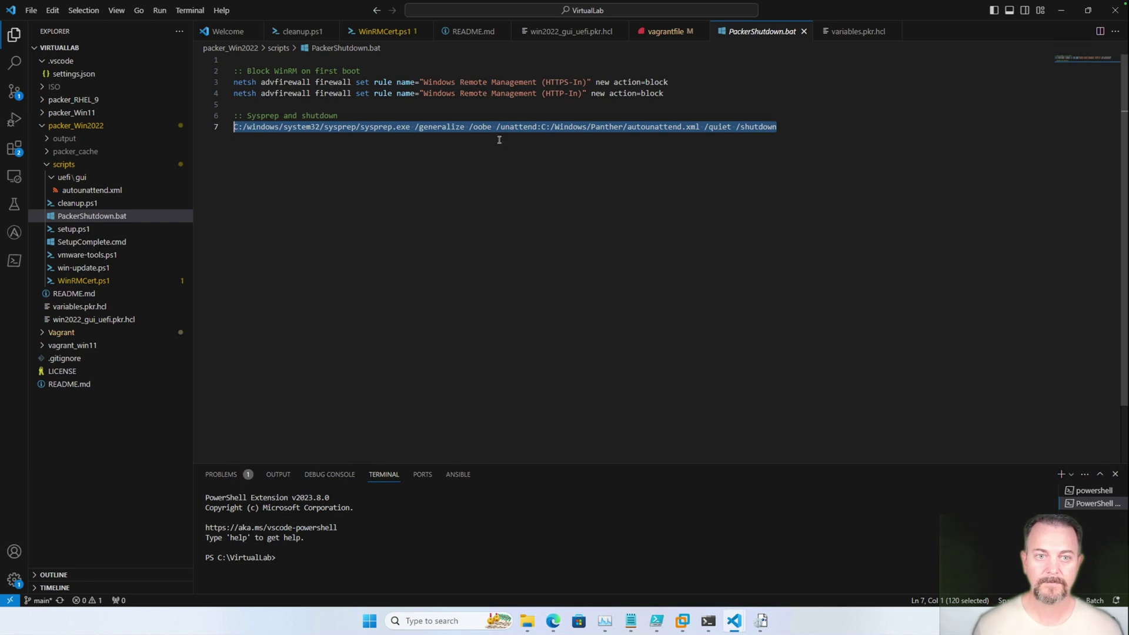
{"action": "left_click_drag", "start_coordinate": [786, 135], "coordinate": [229, 132]}
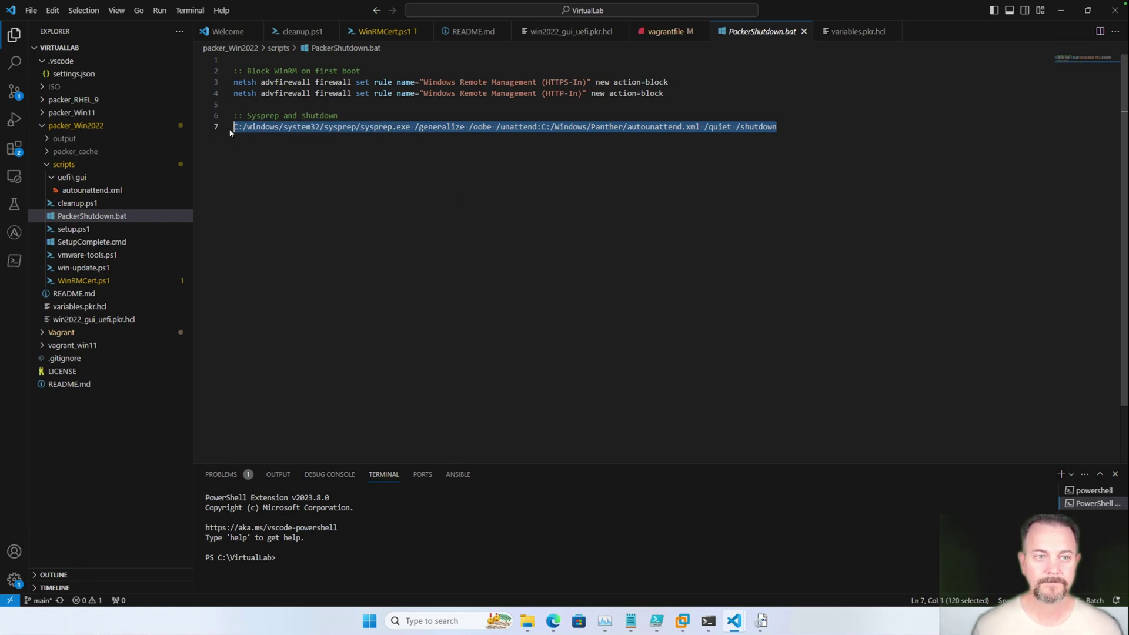
{"action": "right_click", "coordinate": [267, 129]}
{"action": "left_click", "coordinate": [303, 217]}
{"action": "key", "text": "alt+Tab"}
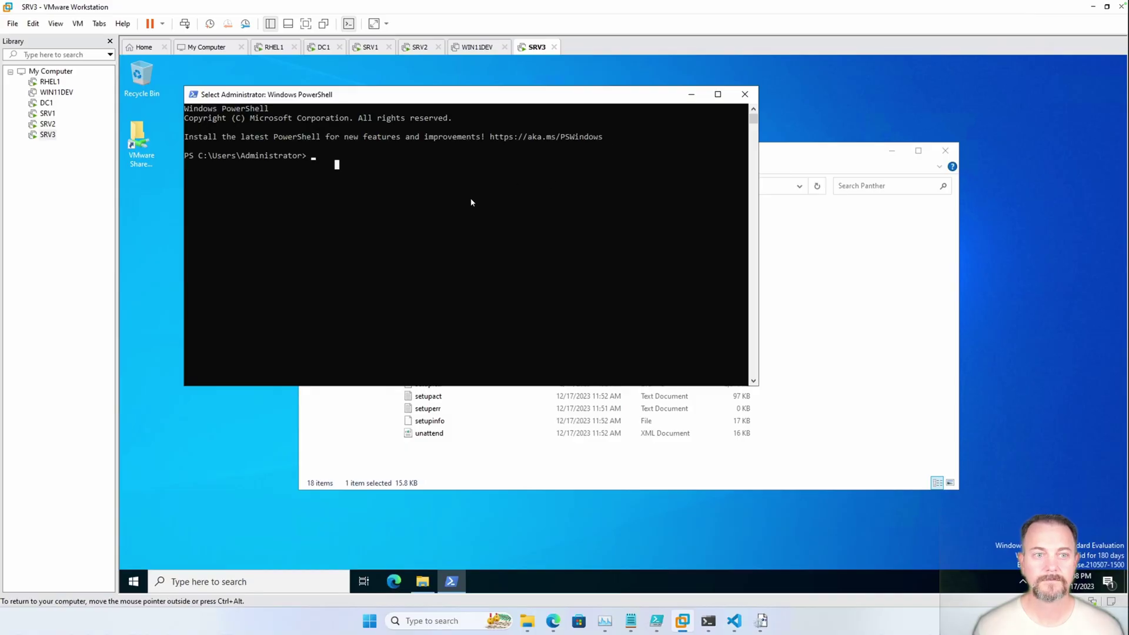
{"action": "right_click", "coordinate": [413, 201]}
{"action": "key", "text": "Return"}
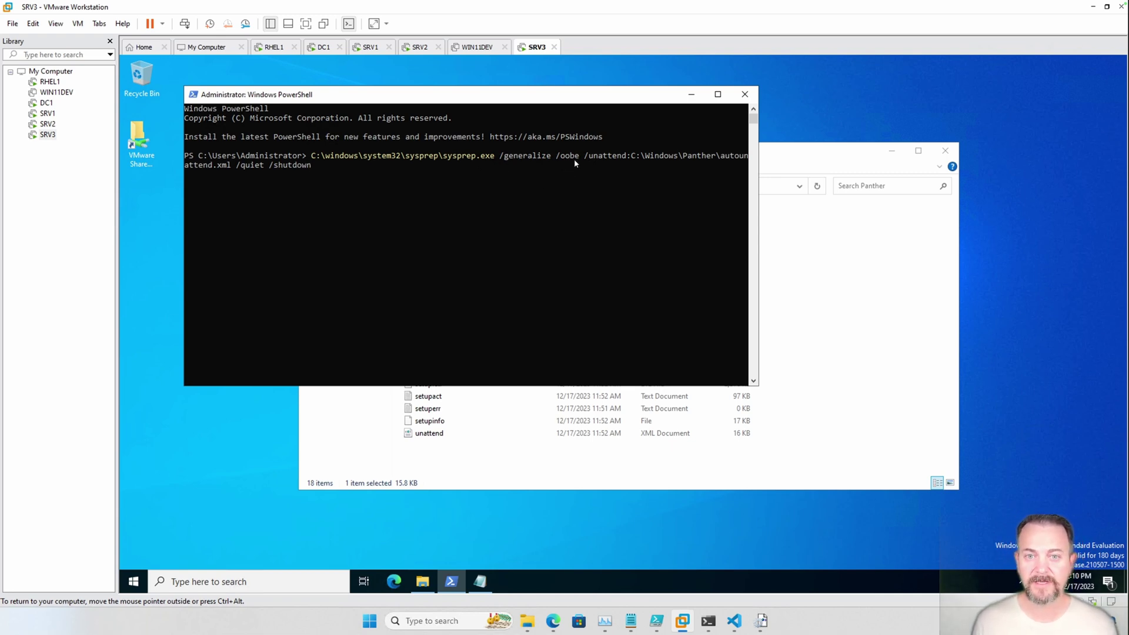
Examine the sysprep command's /generalize and /unattend switches and the answer file path C:\Windows\Panther\autounattend.xml
{"action": "left_click", "coordinate": [528, 160]}
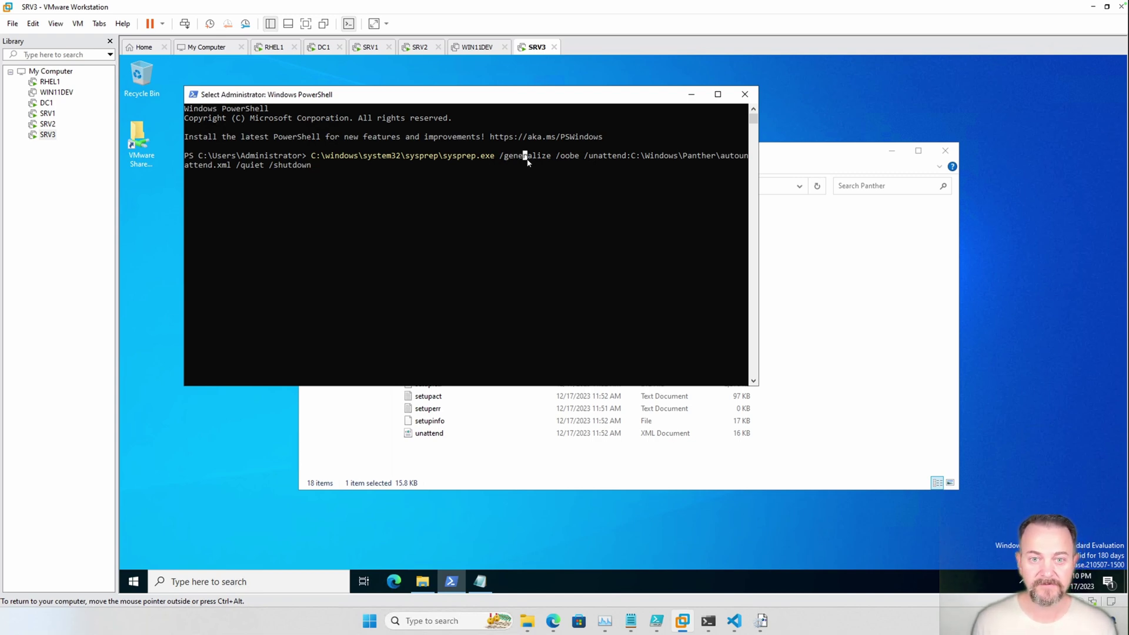
{"action": "scroll", "coordinate": [754, 382], "scroll_direction": "down", "scroll_amount": 1}
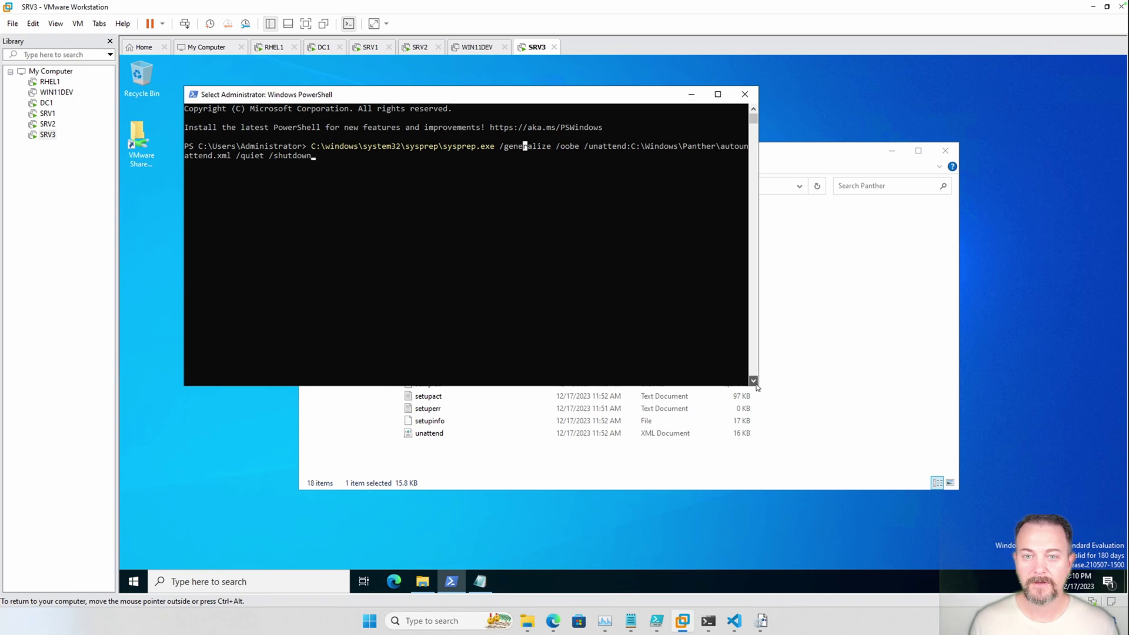
{"action": "left_click", "coordinate": [586, 147]}
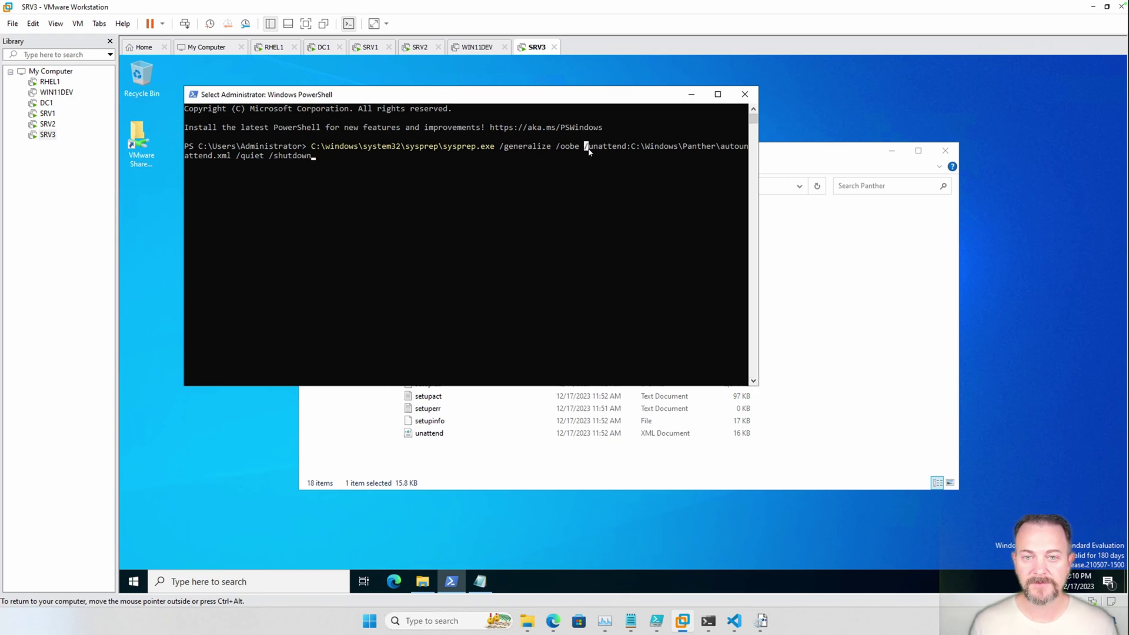
{"action": "left_click_drag", "start_coordinate": [633, 148], "coordinate": [754, 154]}
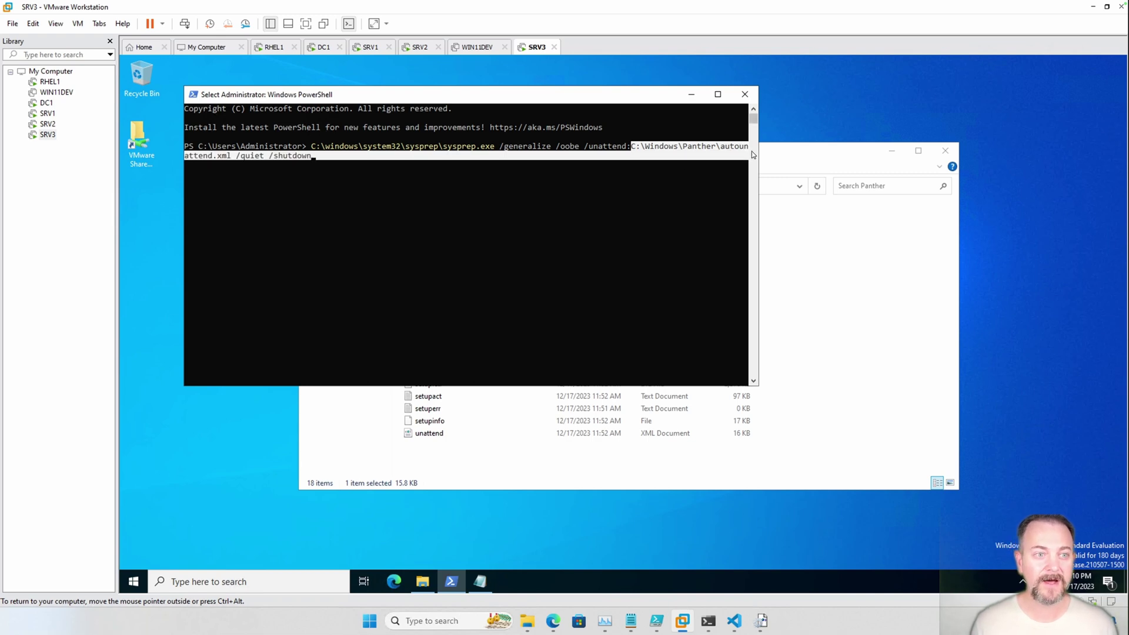
Run the prepared sysprep command with the autounattend.xml answer file, and power SRV3 back on once it has shut down
{"action": "left_click", "coordinate": [234, 156]}
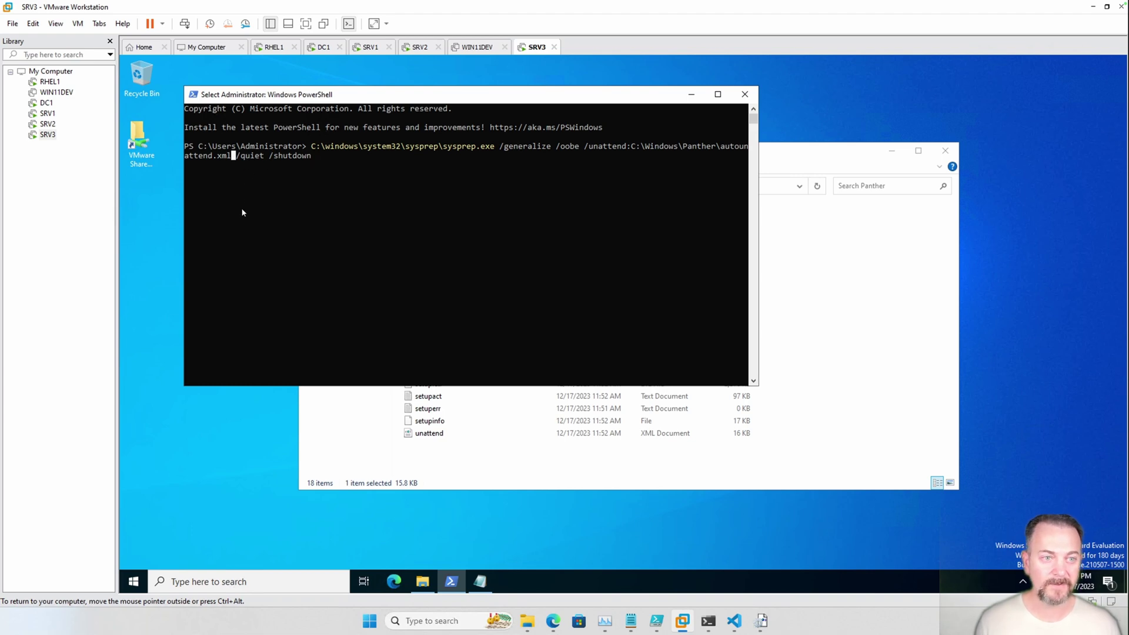
{"action": "left_click", "coordinate": [280, 165]}
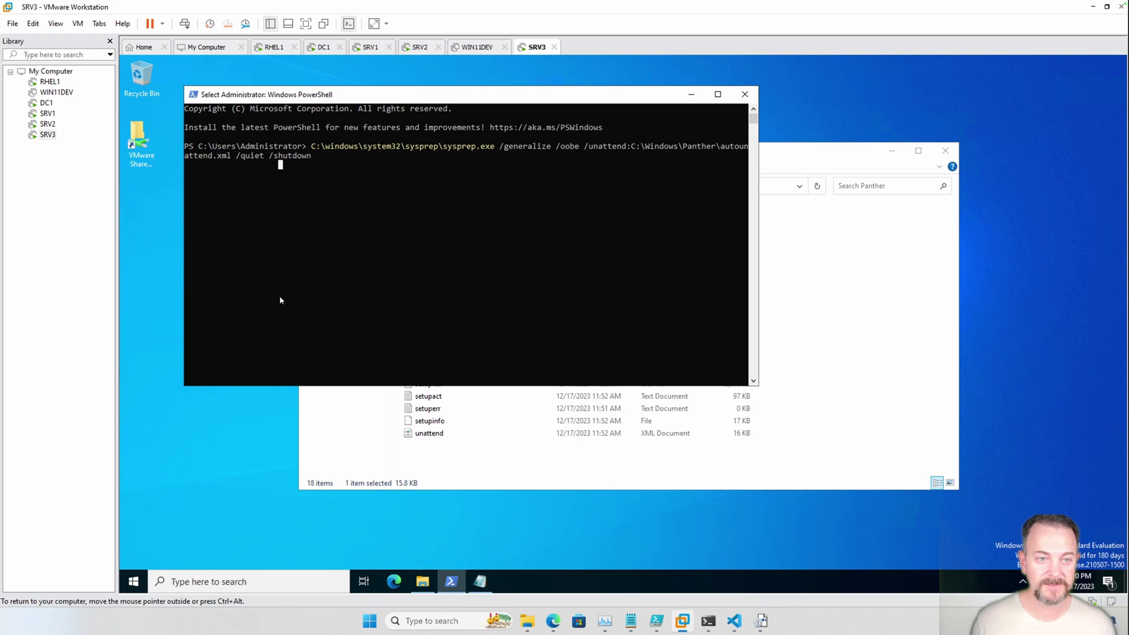
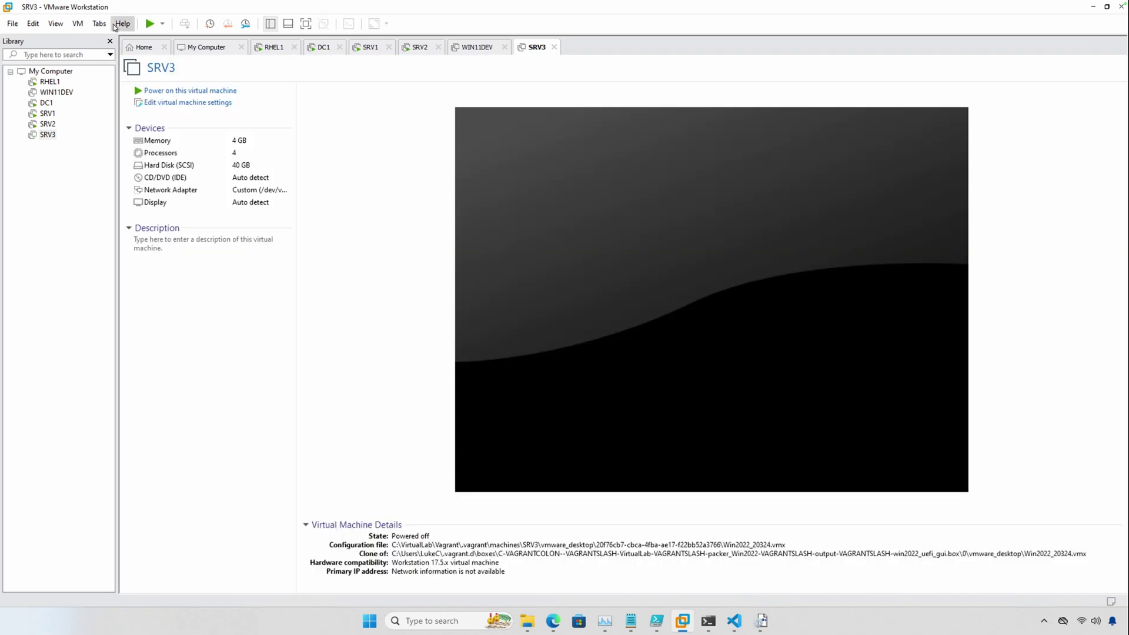
{"action": "left_click", "coordinate": [200, 92]}
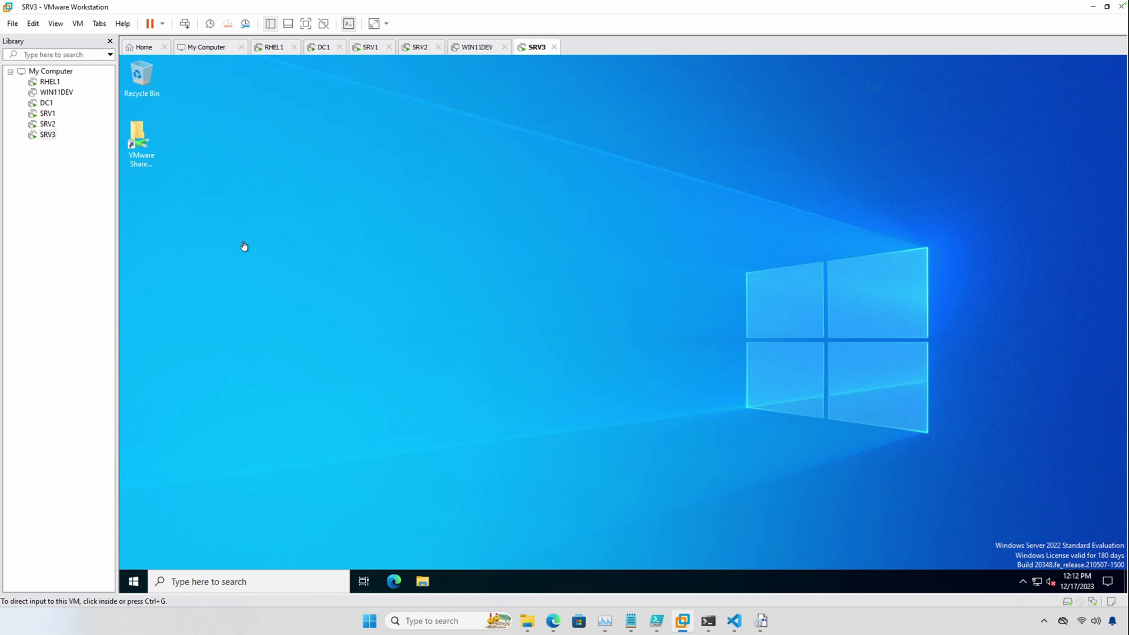
Open Windows PowerShell as administrator on SRV3 and move its window toward the middle of the desktop
{"action": "left_click", "coordinate": [545, 297]}
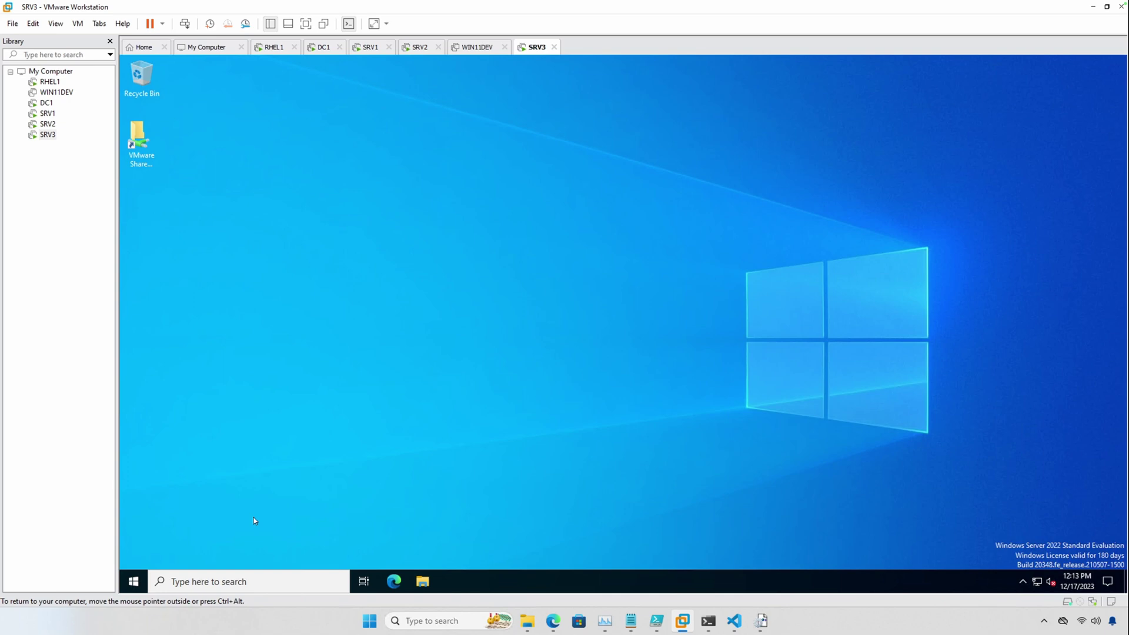
{"action": "left_click", "coordinate": [231, 584]}
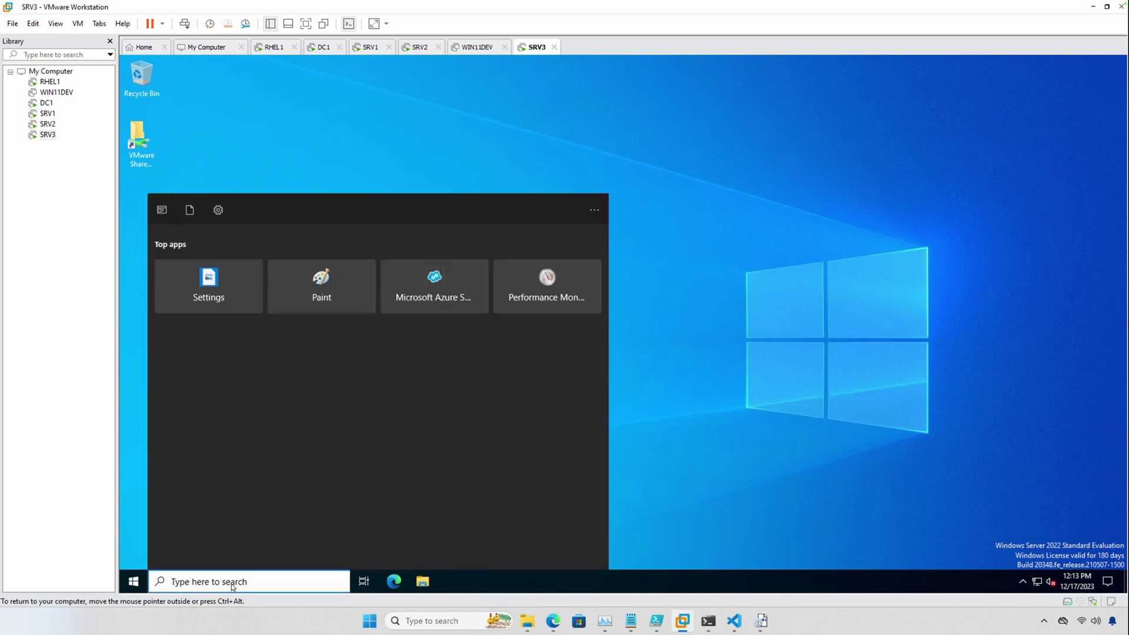
{"action": "type", "text": "power"}
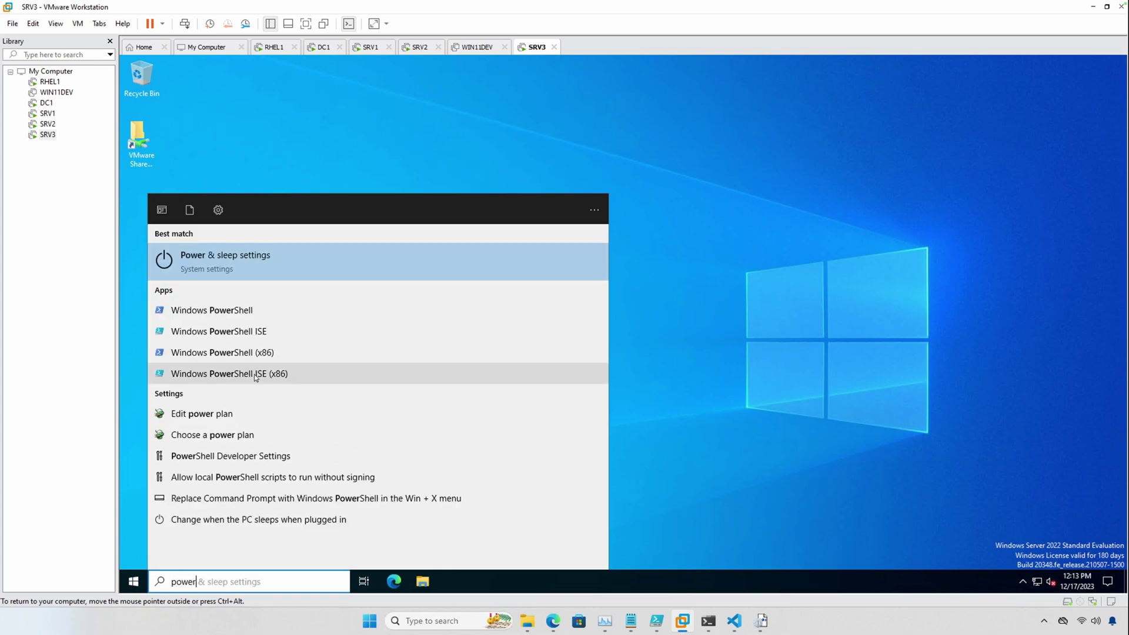
{"action": "right_click", "coordinate": [216, 310]}
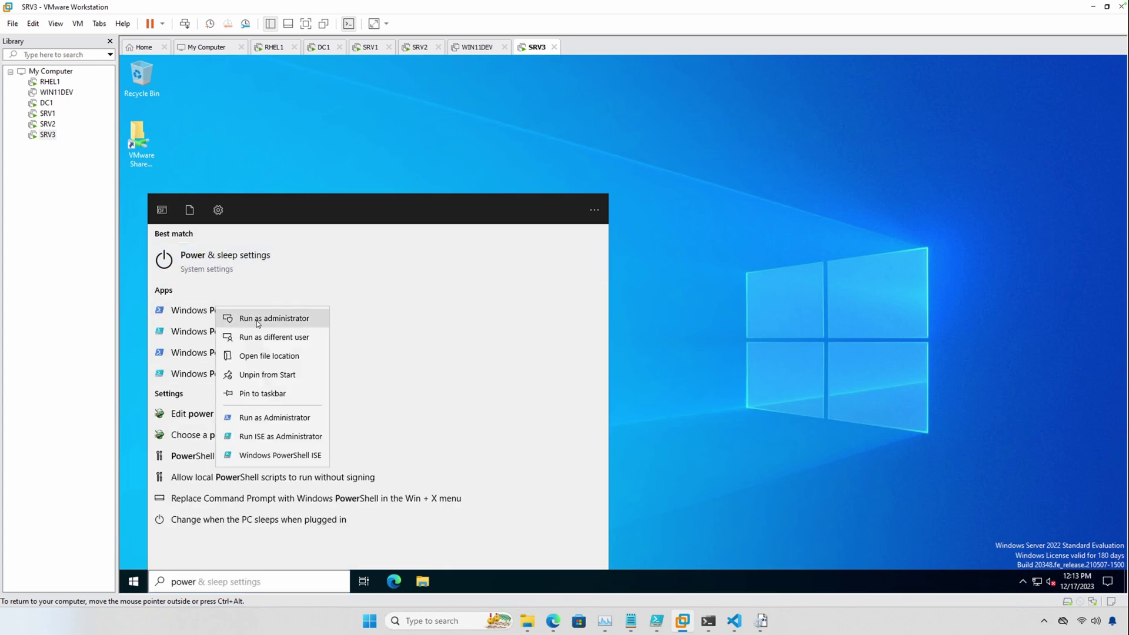
{"action": "left_click", "coordinate": [267, 321]}
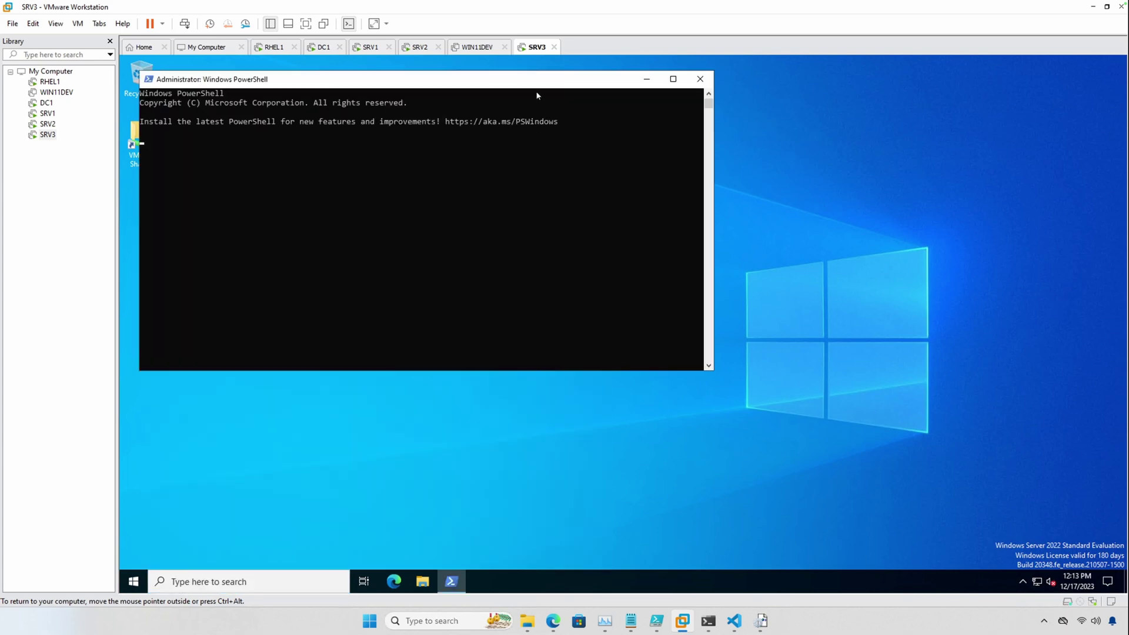
{"action": "left_click_drag", "start_coordinate": [535, 79], "coordinate": [649, 165]}
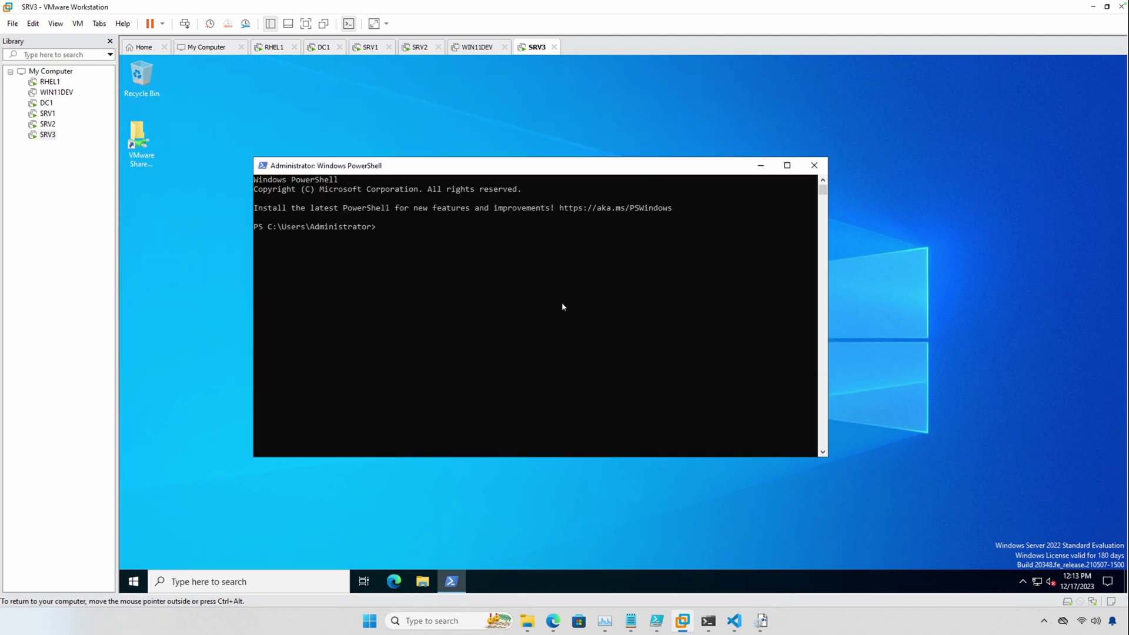
Run c:\windows\system32\sysprep\sysprep.exe /generalize /oobe /quiet /shutdown, without an answer file
{"action": "type", "text": "cd:"}
{"action": "key", "text": "BackSpace"}
{"action": "key", "text": "BackSpace"}
{"action": "type", "text": ":\\windows]system"}
{"action": "key", "text": "BackSpace"}
{"action": "key", "text": "BackSpace"}
{"action": "key", "text": "BackSpace"}
{"action": "key", "text": "BackSpace"}
{"action": "key", "text": "BackSpace"}
{"action": "key", "text": "BackSpace"}
{"action": "key", "text": "BackSpace"}
{"action": "type", "text": "\\system32\\sysprep\\sysprep.e"}
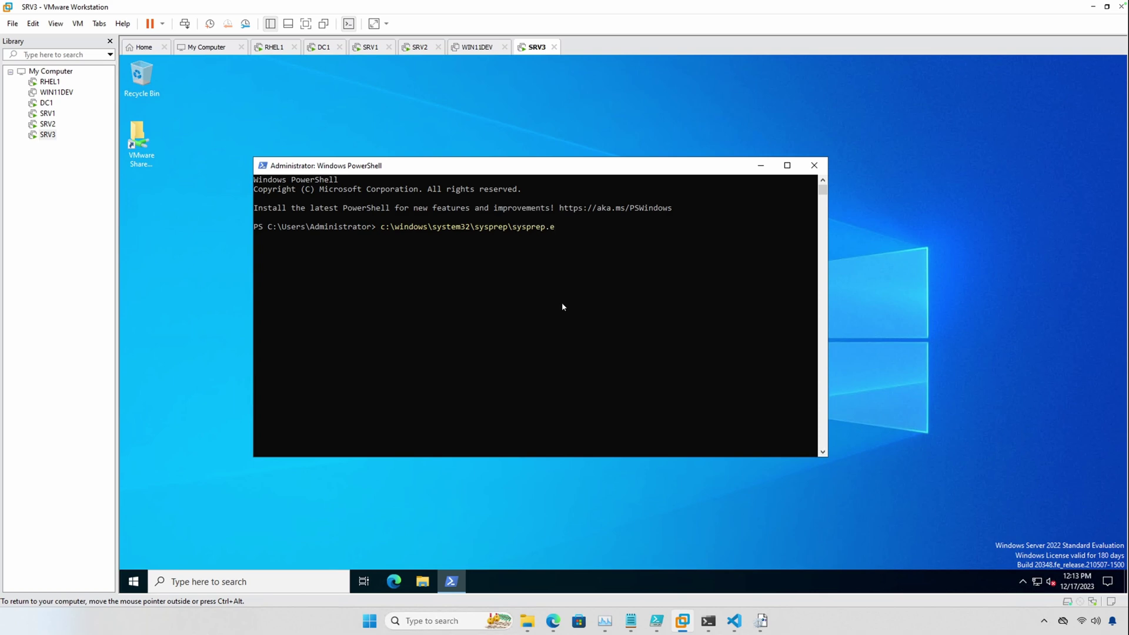
{"action": "type", "text": "xe /generalize /oobe /quiet /shutdown"}
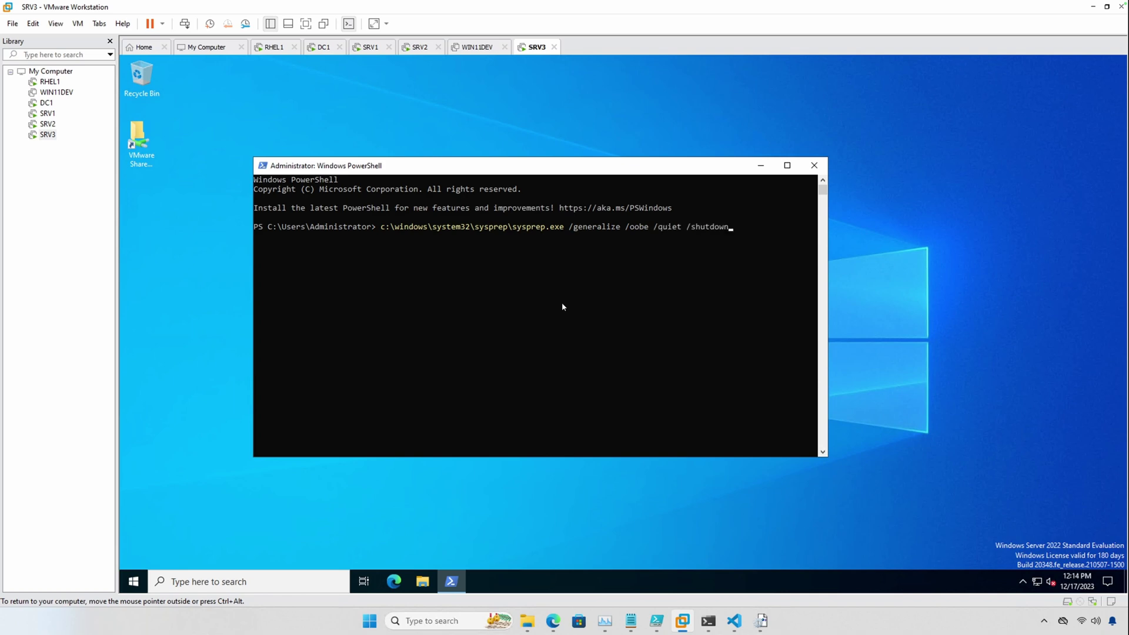
{"action": "key", "text": "Return"}
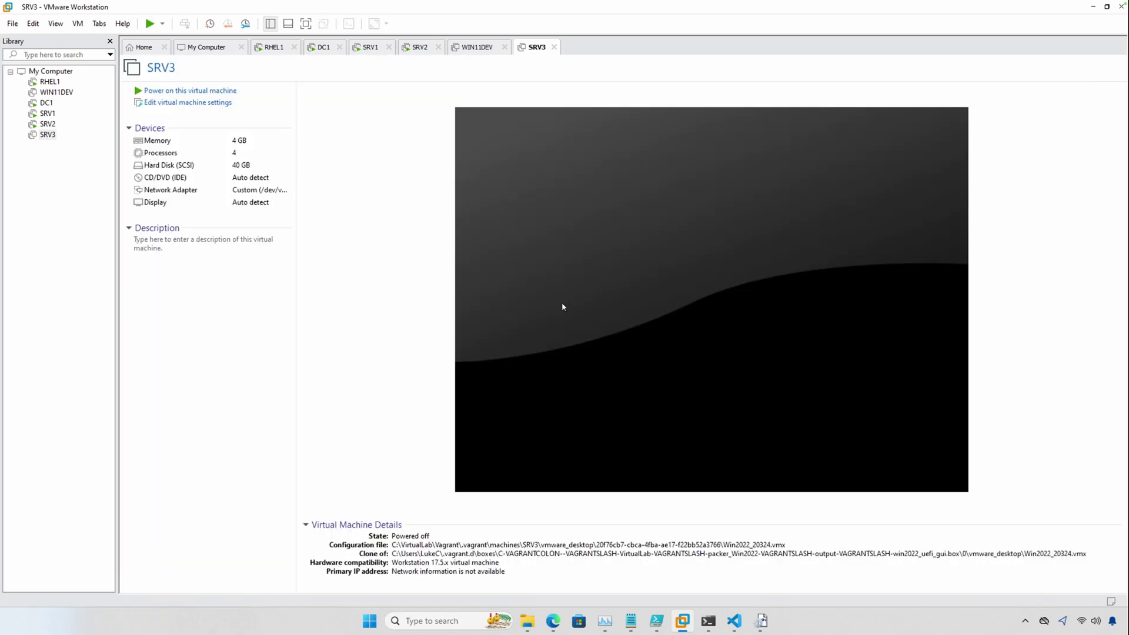
Power on SRV3 and accept United States, English (United States) and the US keyboard layout in Windows setup
{"action": "left_click", "coordinate": [184, 91]}
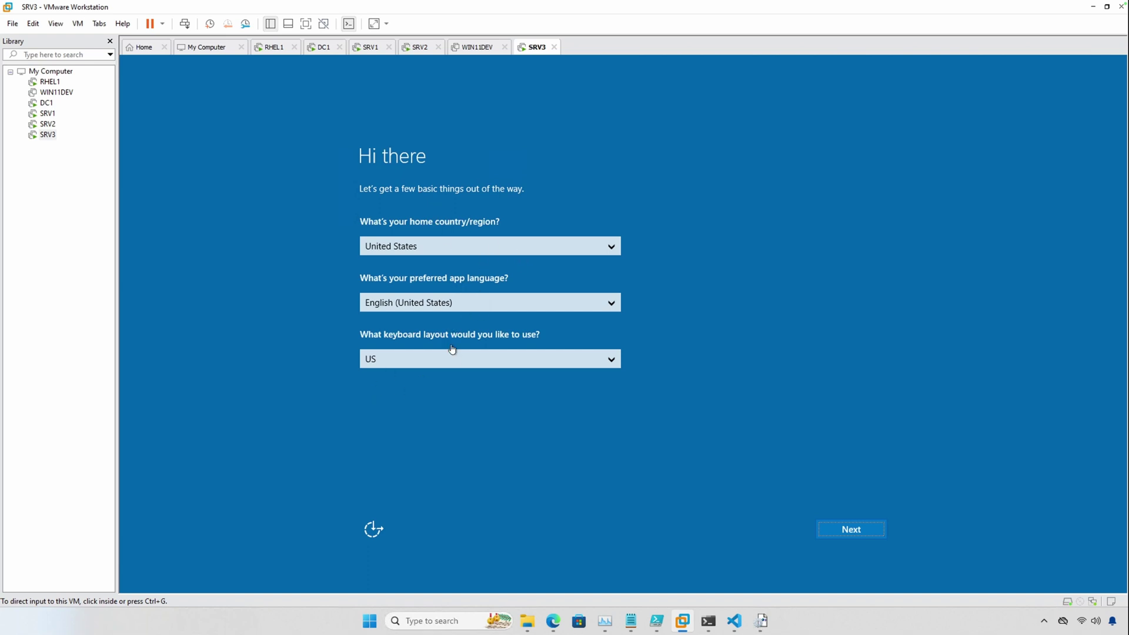
{"action": "left_click", "coordinate": [685, 477]}
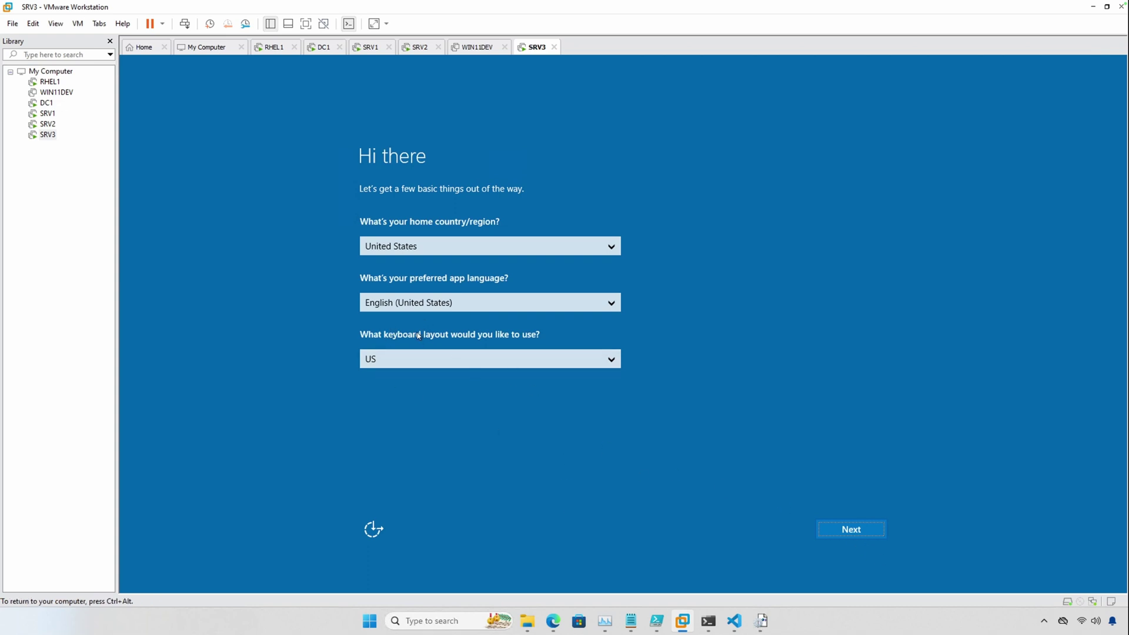
{"action": "left_click", "coordinate": [863, 531]}
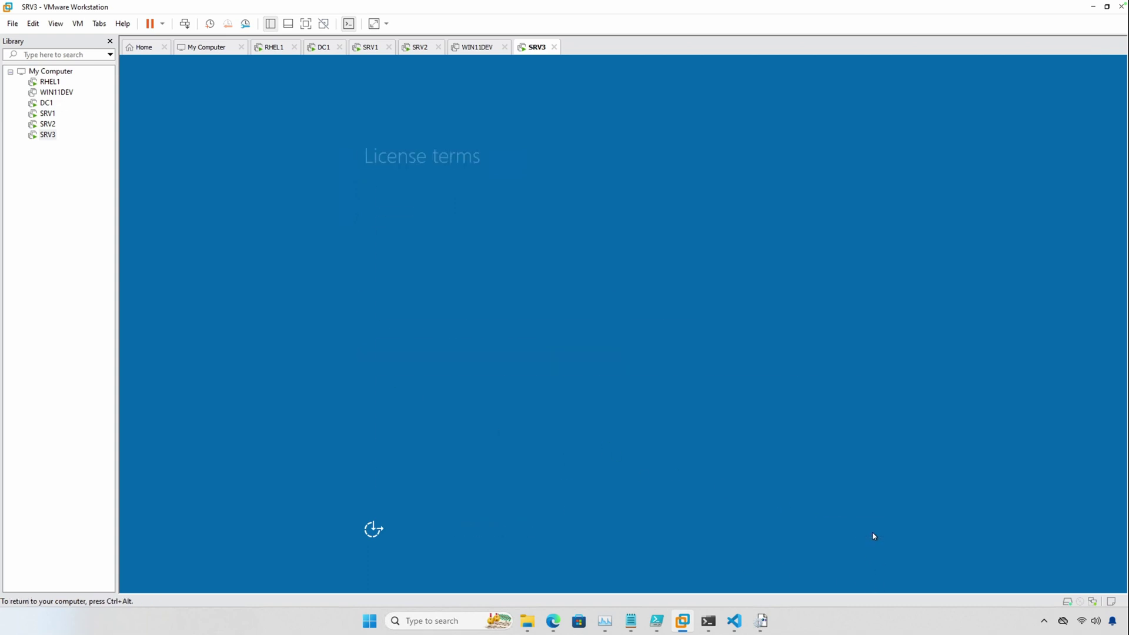
Accept the license terms, then enter and confirm a password for the built-in Administrator account and finish setup
{"action": "left_click", "coordinate": [828, 528]}
{"action": "type", "text": "••••••••••••••••"}
{"action": "key", "text": "Tab"}
{"action": "type", "text": "•••••••••••••••••"}
{"action": "left_click", "coordinate": [859, 533]}
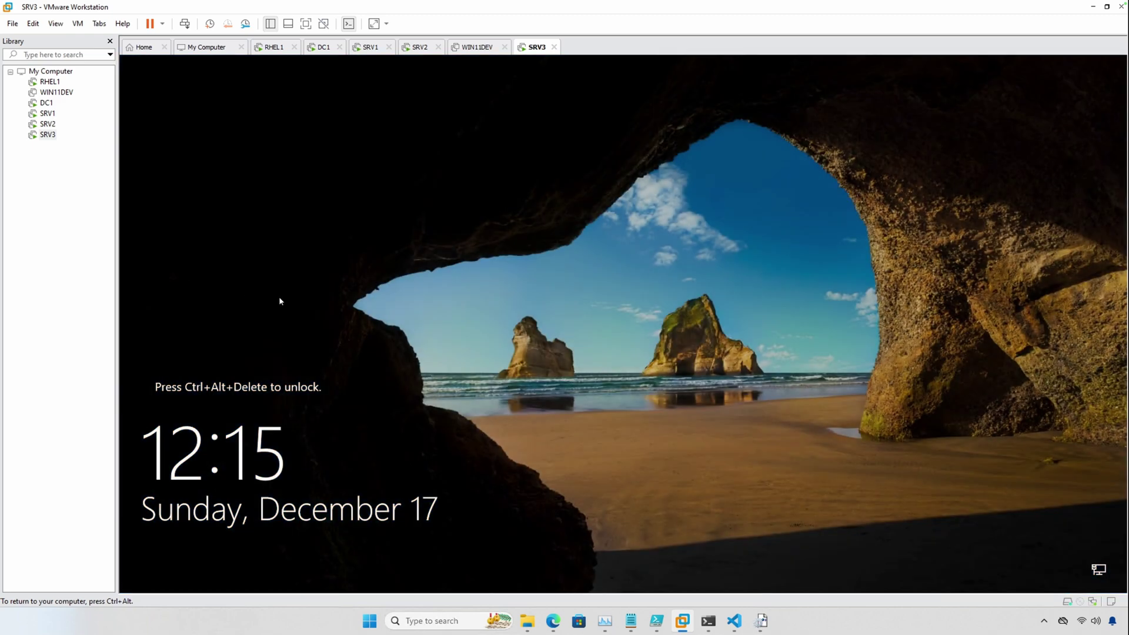
Unlock SRV3 and sign in as Administrator with the account password
{"action": "left_click", "coordinate": [185, 23]}
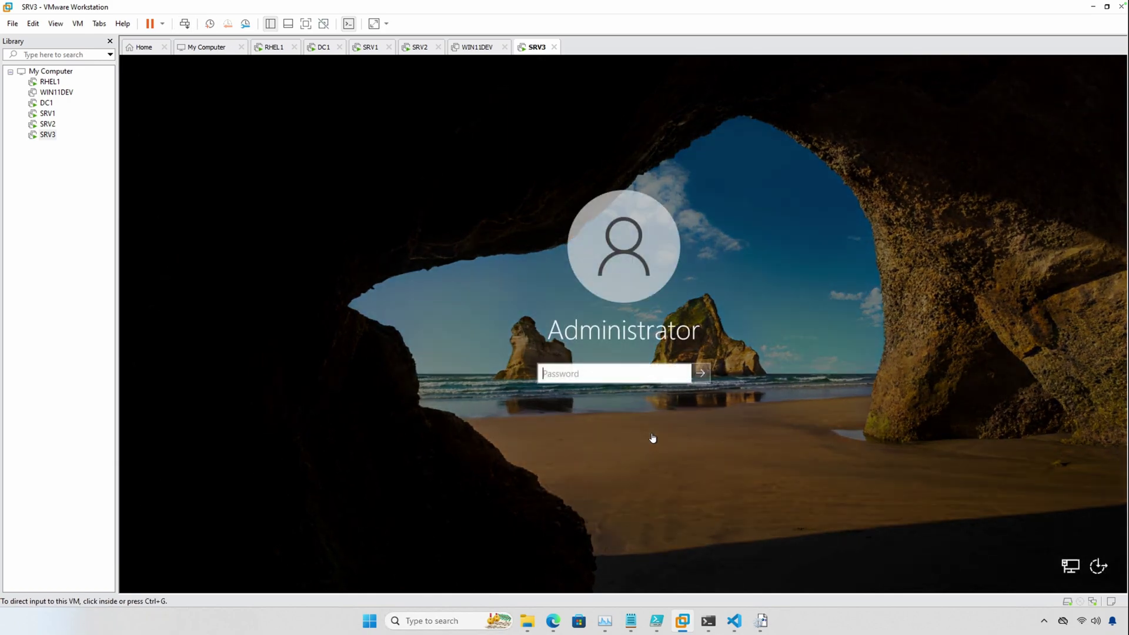
{"action": "left_click", "coordinate": [613, 371]}
{"action": "type", "text": "••••••••••••••••"}
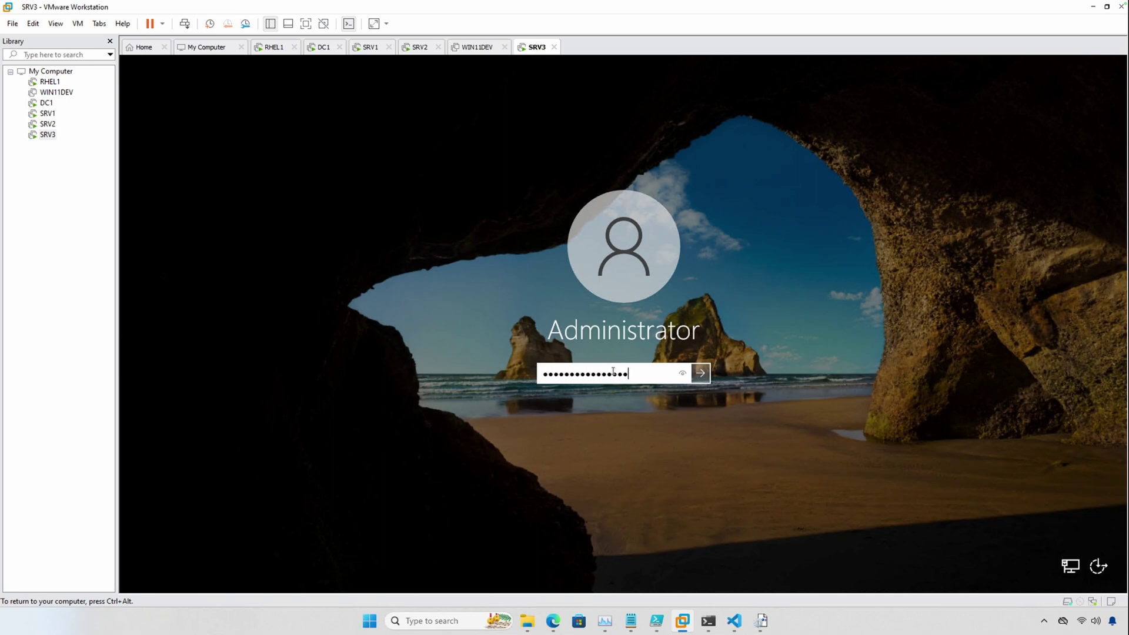
{"action": "key", "text": "Return"}
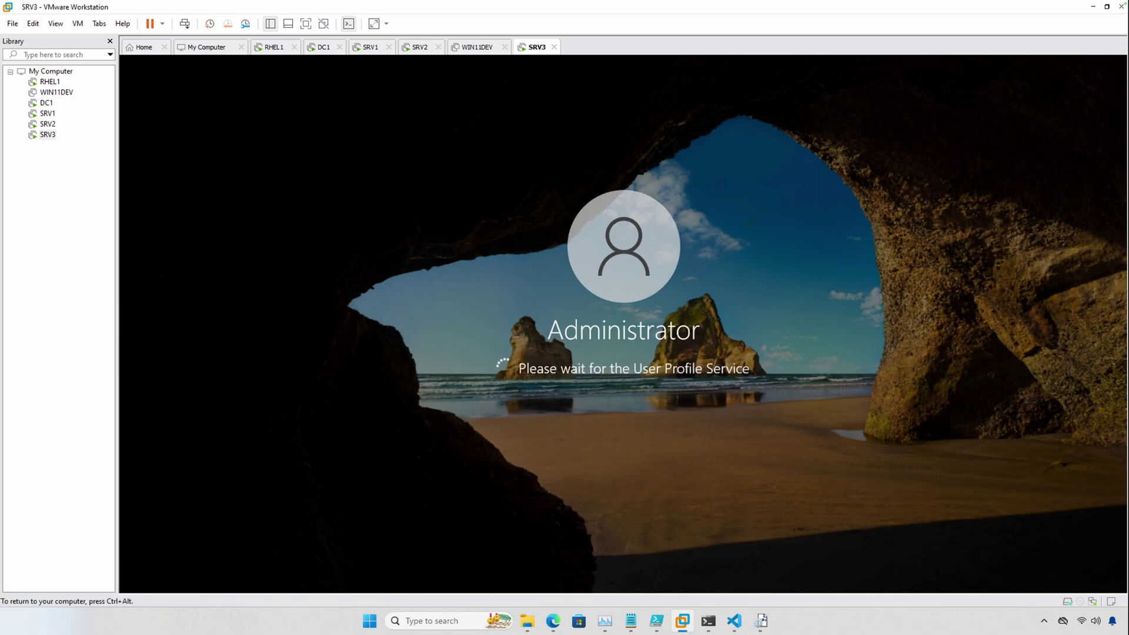